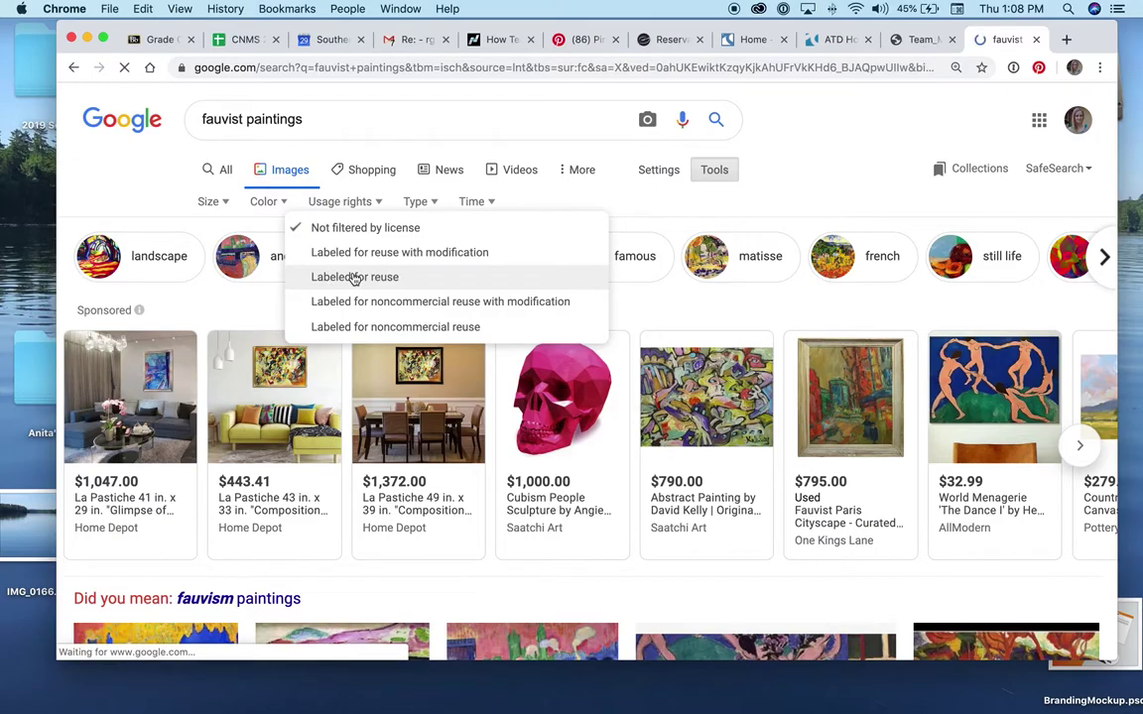
Step: Open the Flickr page of the "Harbor of Collioure" oil painting from the fauvist painting image results
scroll(354, 280, down, 3)
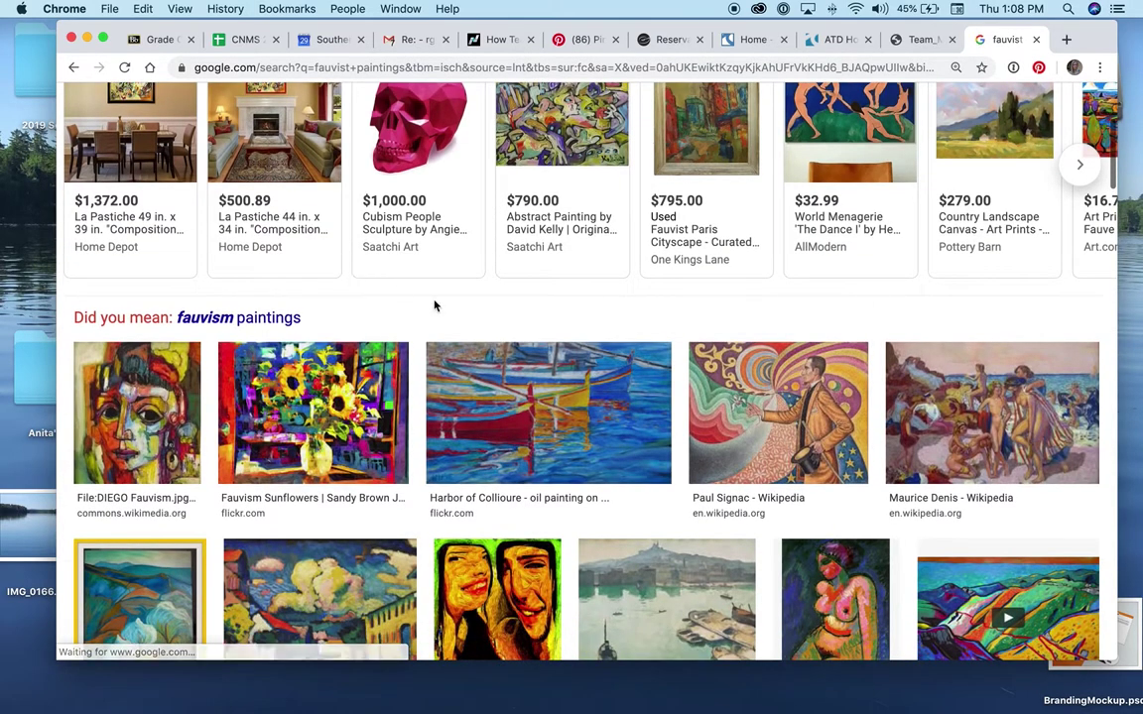
click(549, 377)
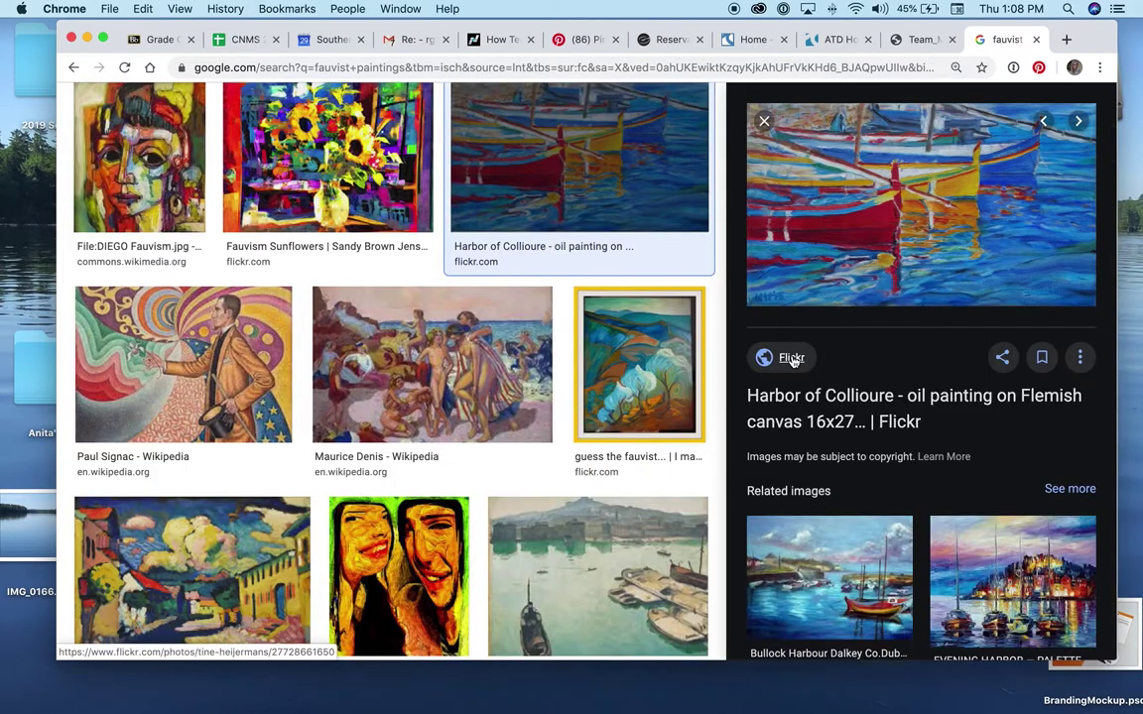
click(793, 358)
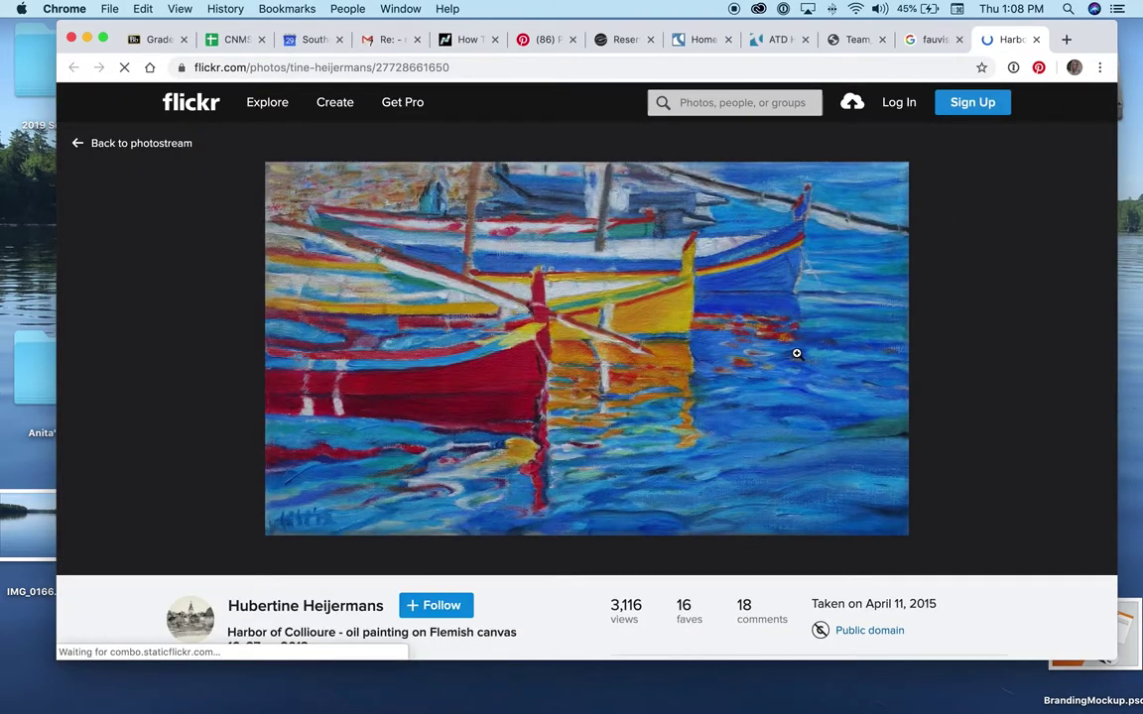
Step: Download the harbor painting from Flickr in the Medium (640 × 372) size
mouse_move(903, 378)
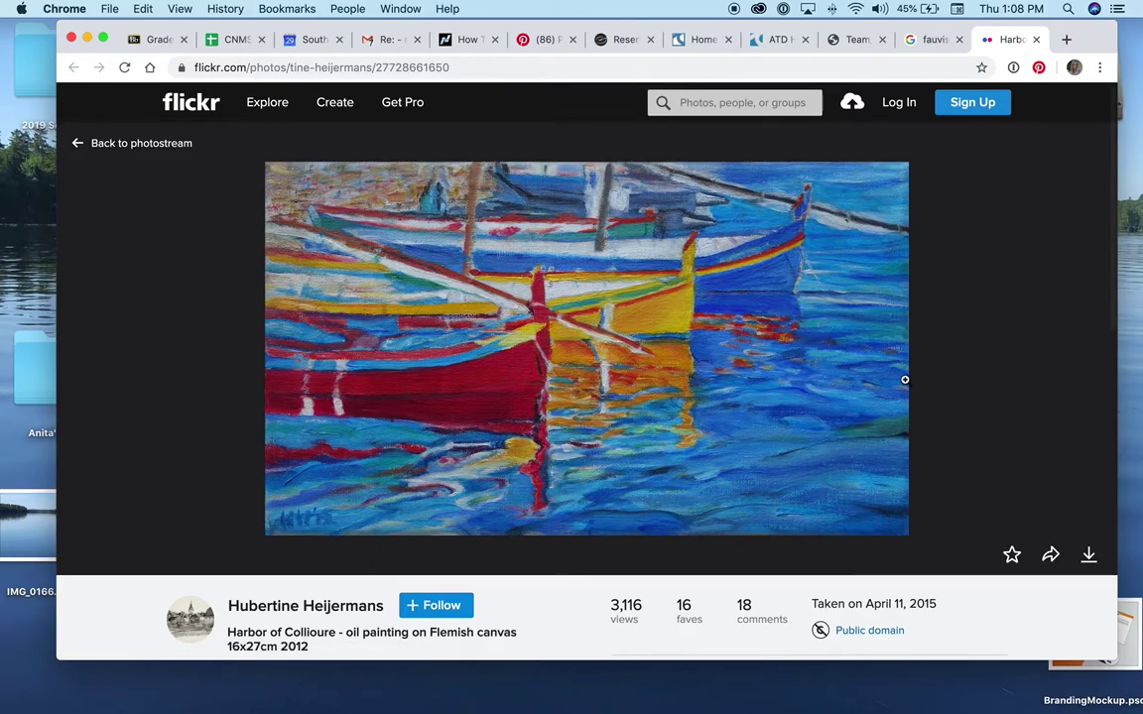
click(1088, 558)
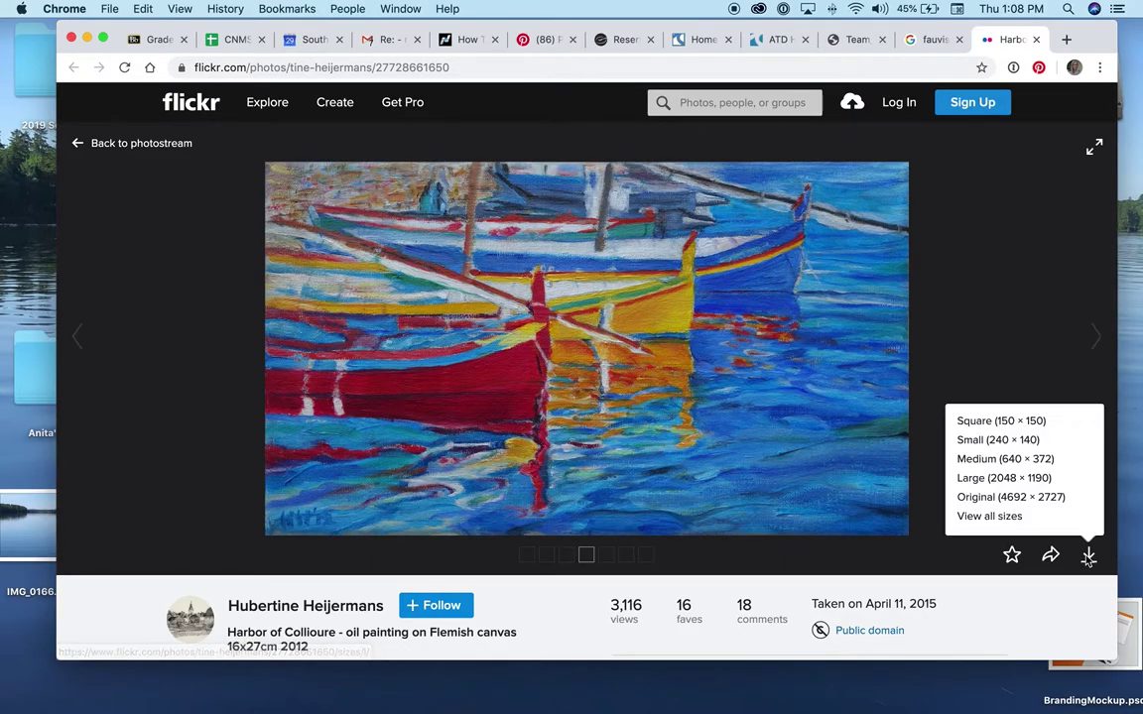
click(1000, 463)
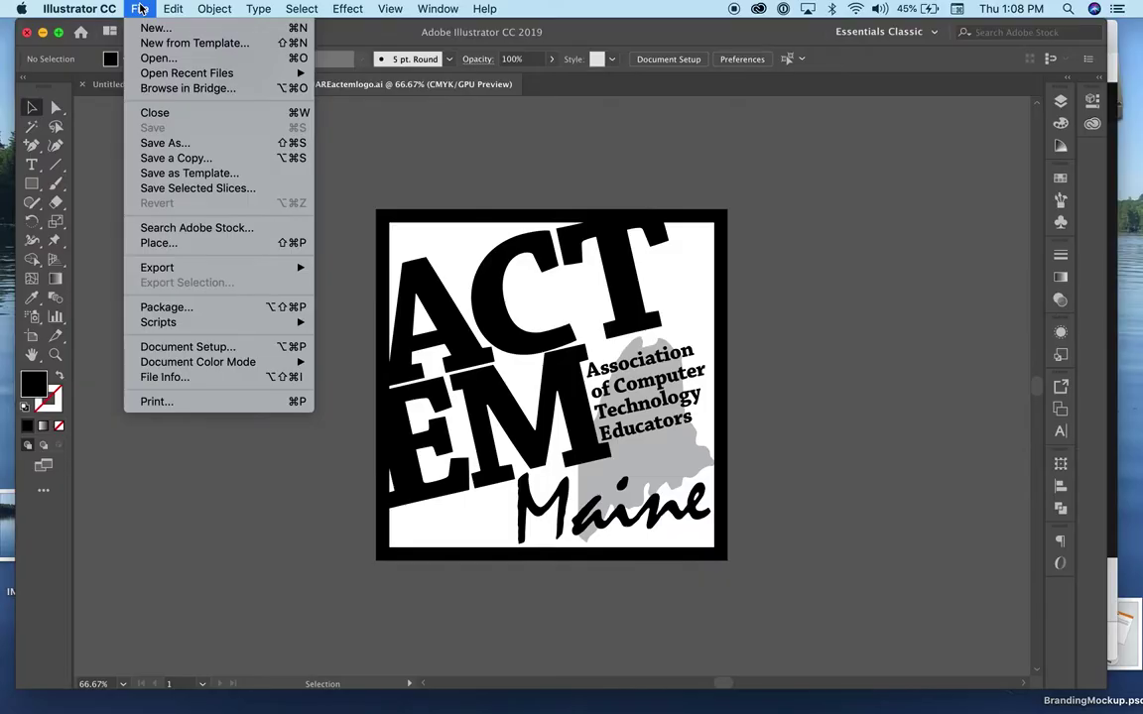
Step: In Illustrator, create a new document 8.5 in wide and 11 in high
click(148, 29)
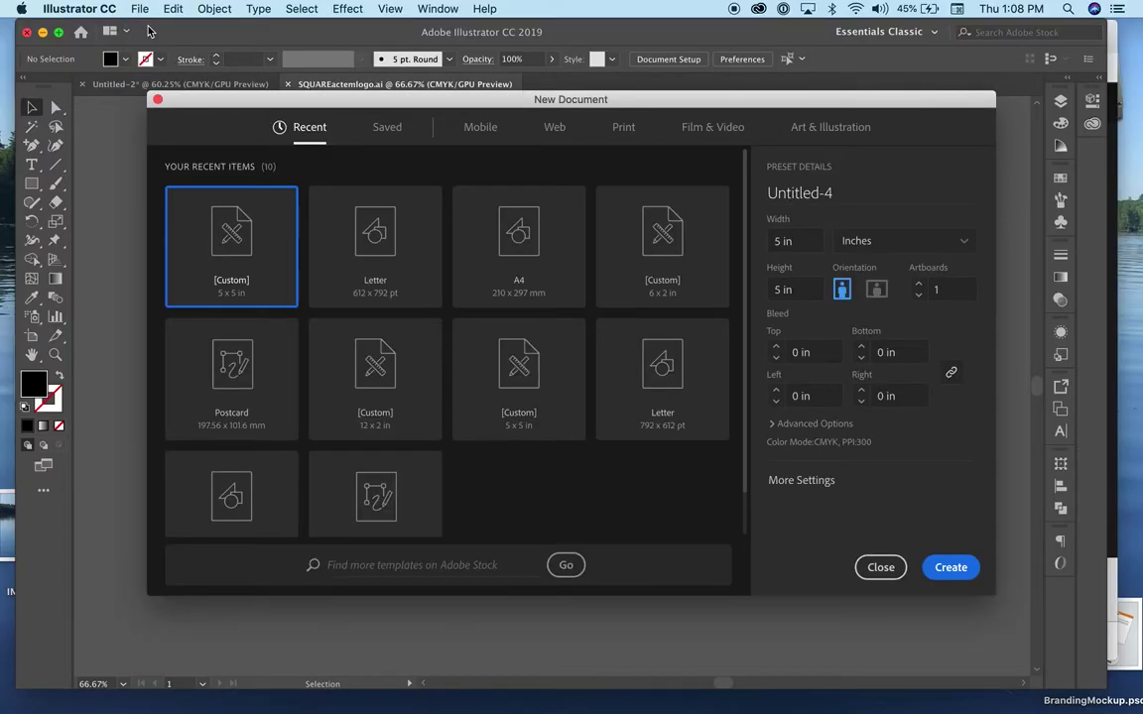
click(806, 242)
text(8.5)
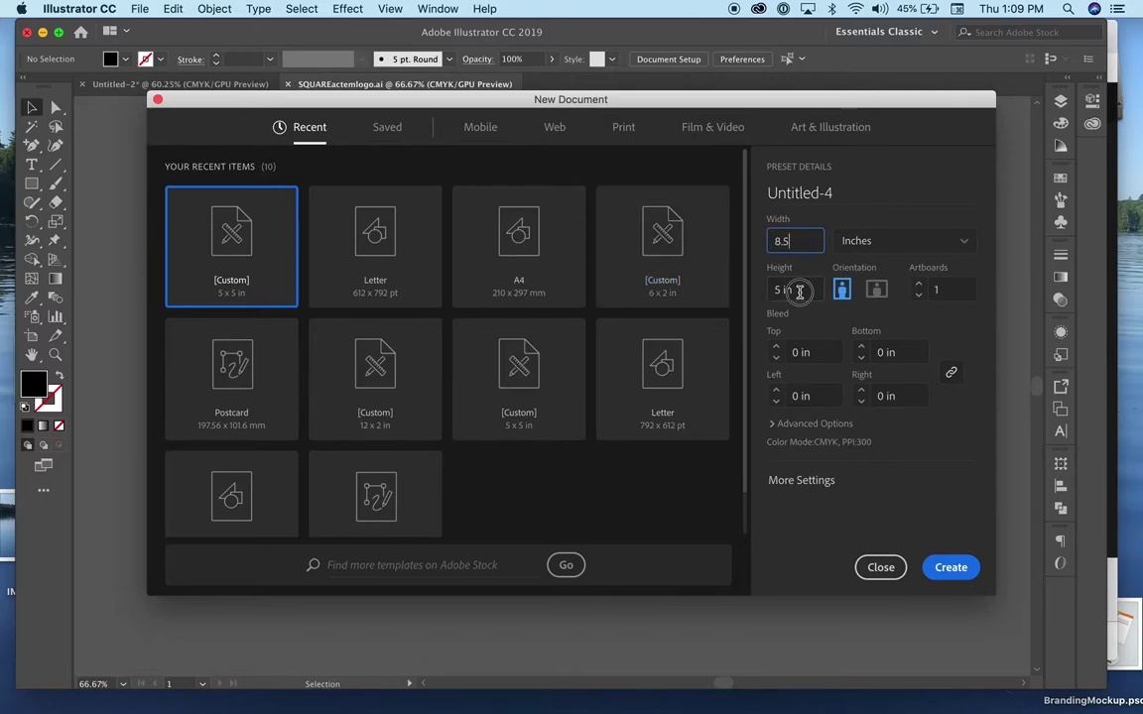
click(800, 292)
text(11)
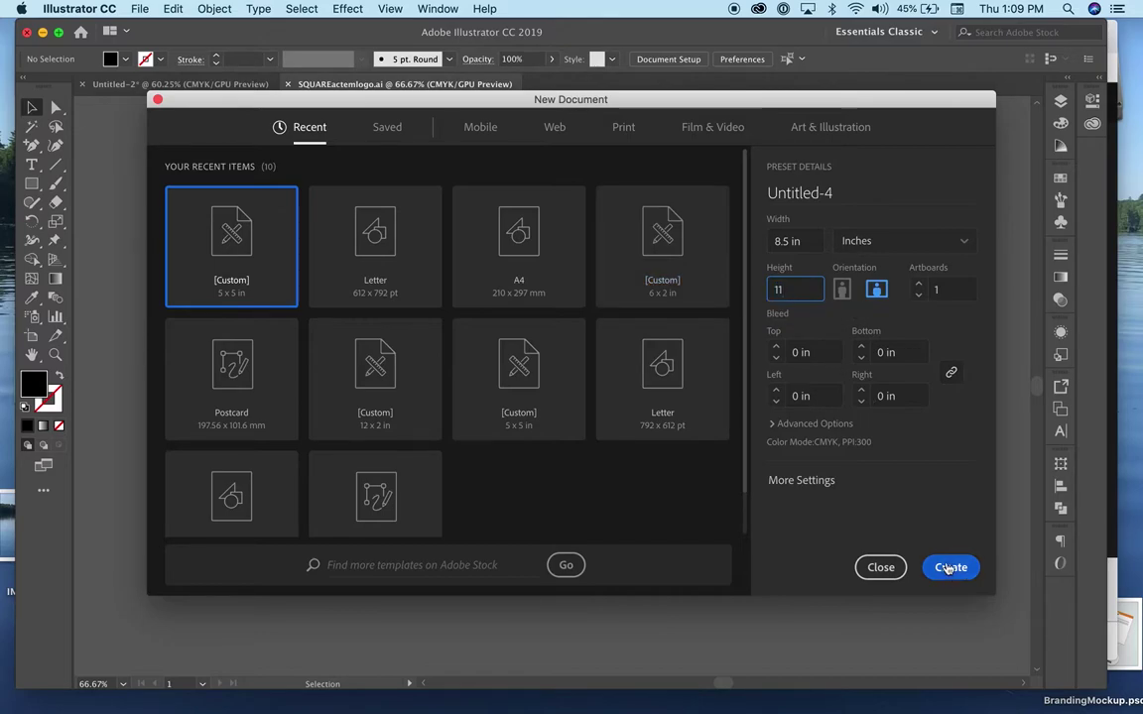
click(950, 568)
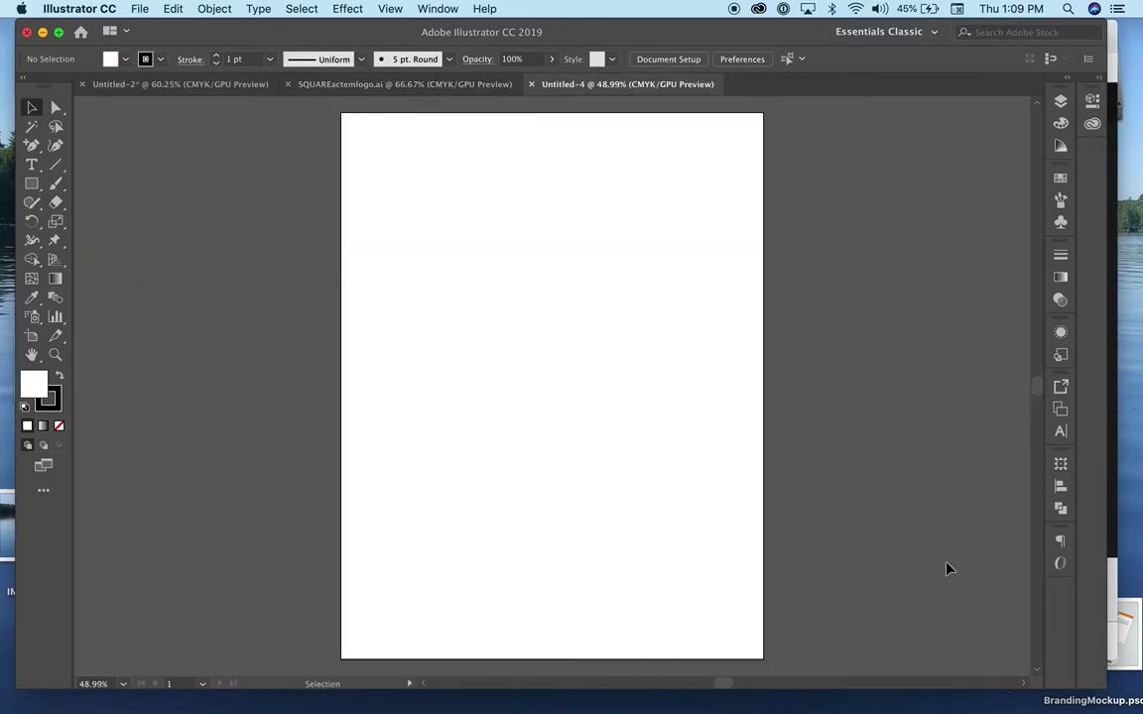
drag(168, 30, 204, 210)
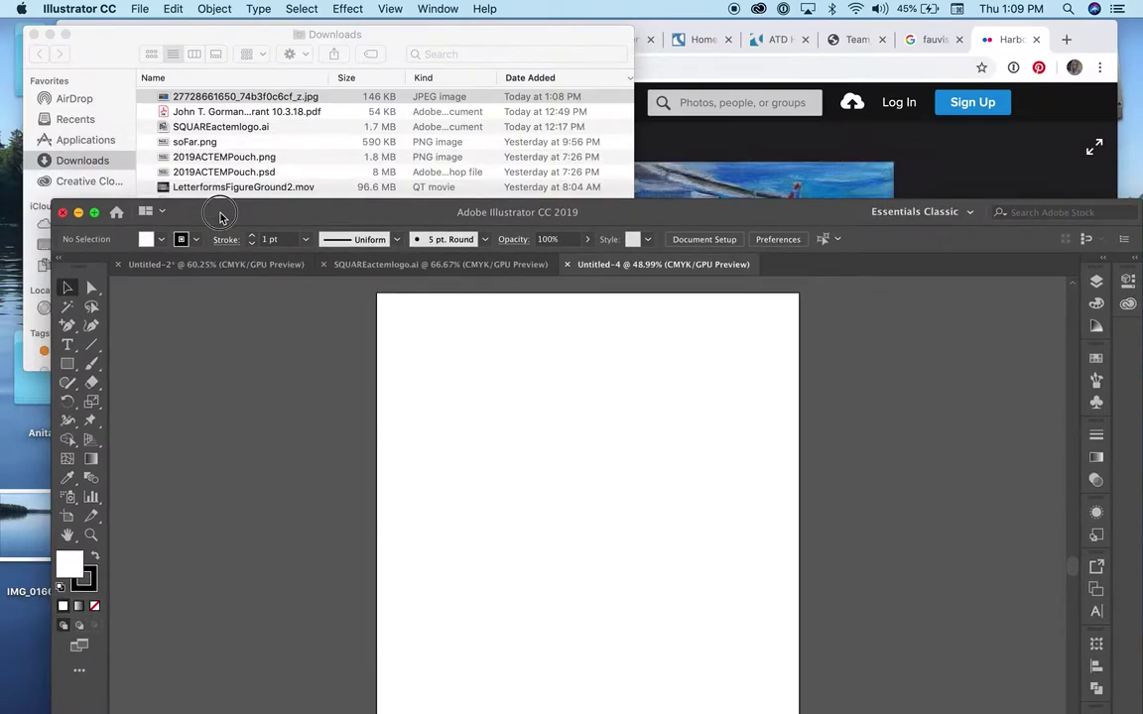
drag(169, 99, 448, 397)
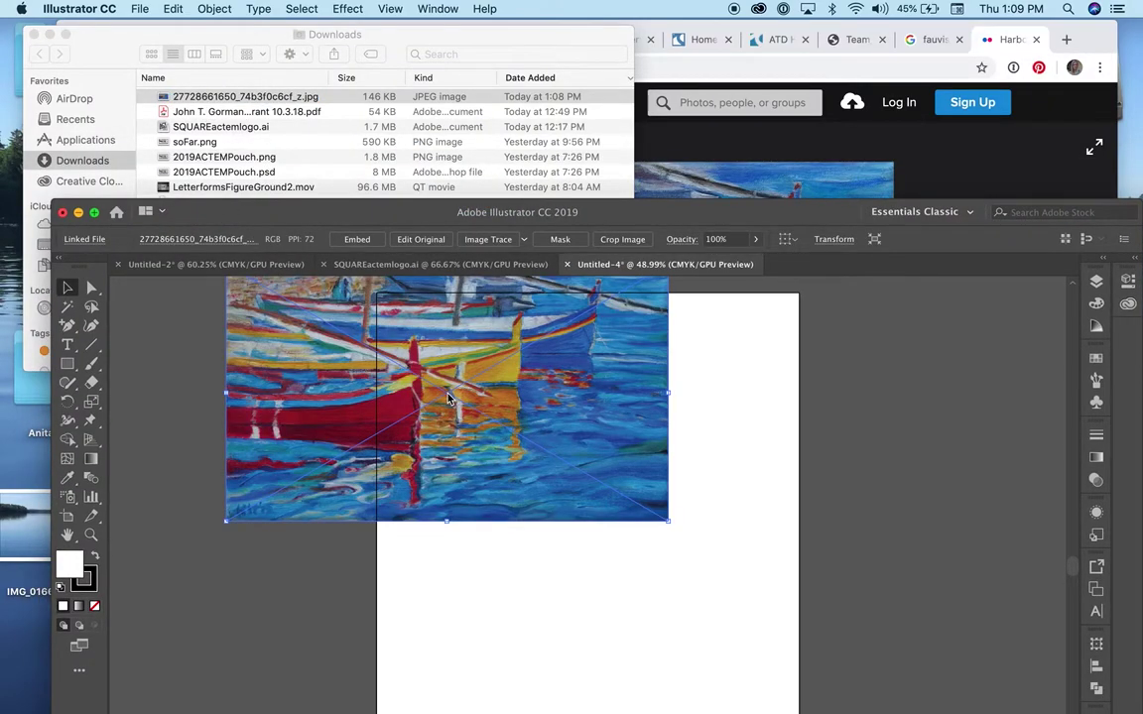
scroll(448, 397, down, 1)
drag(602, 218, 534, 44)
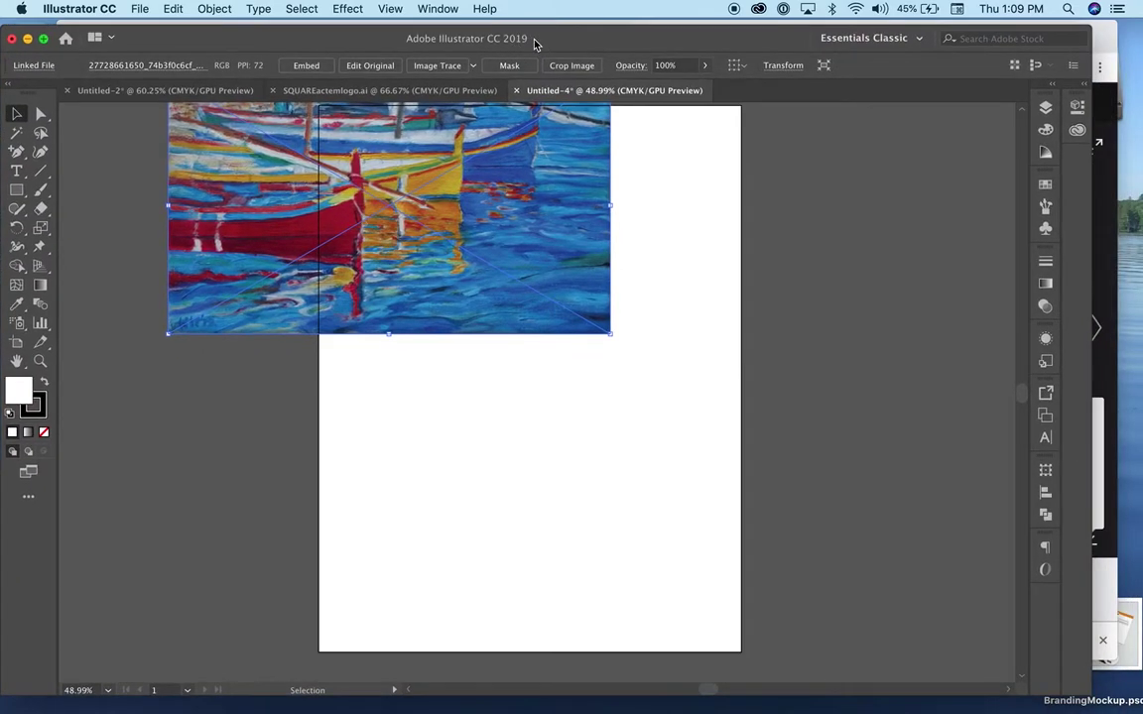
drag(255, 155, 385, 246)
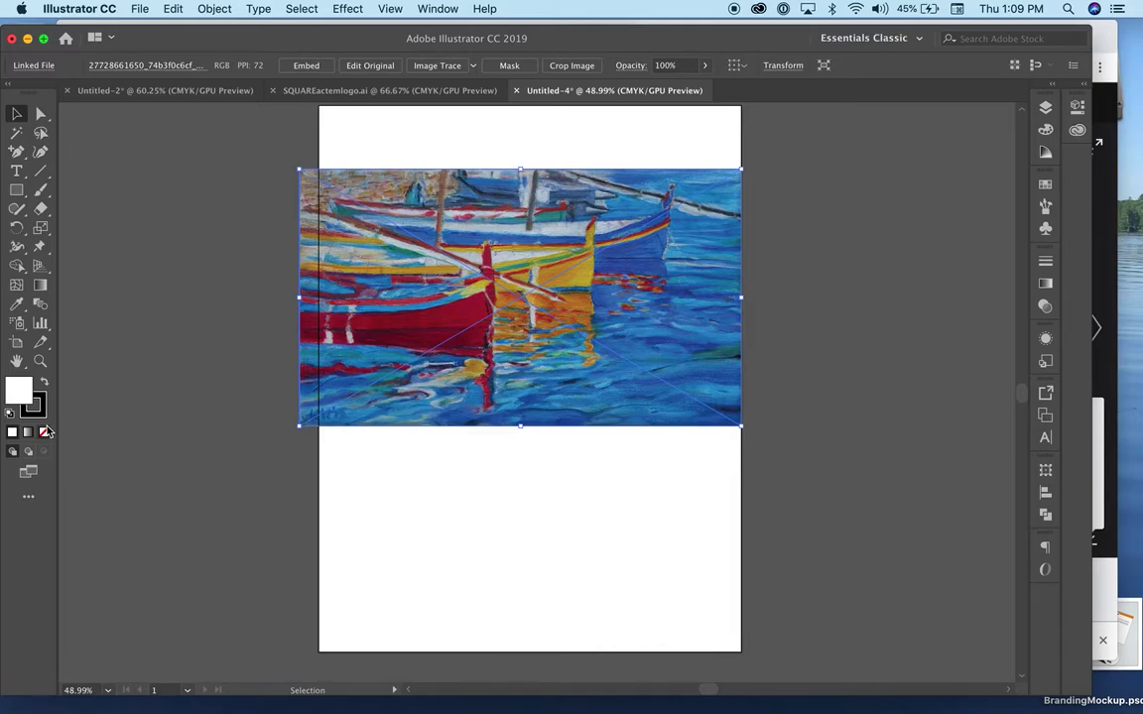
Step: Resize the artboard to fit the placed painting, about 8.89 in wide by 5.22 in high
click(15, 344)
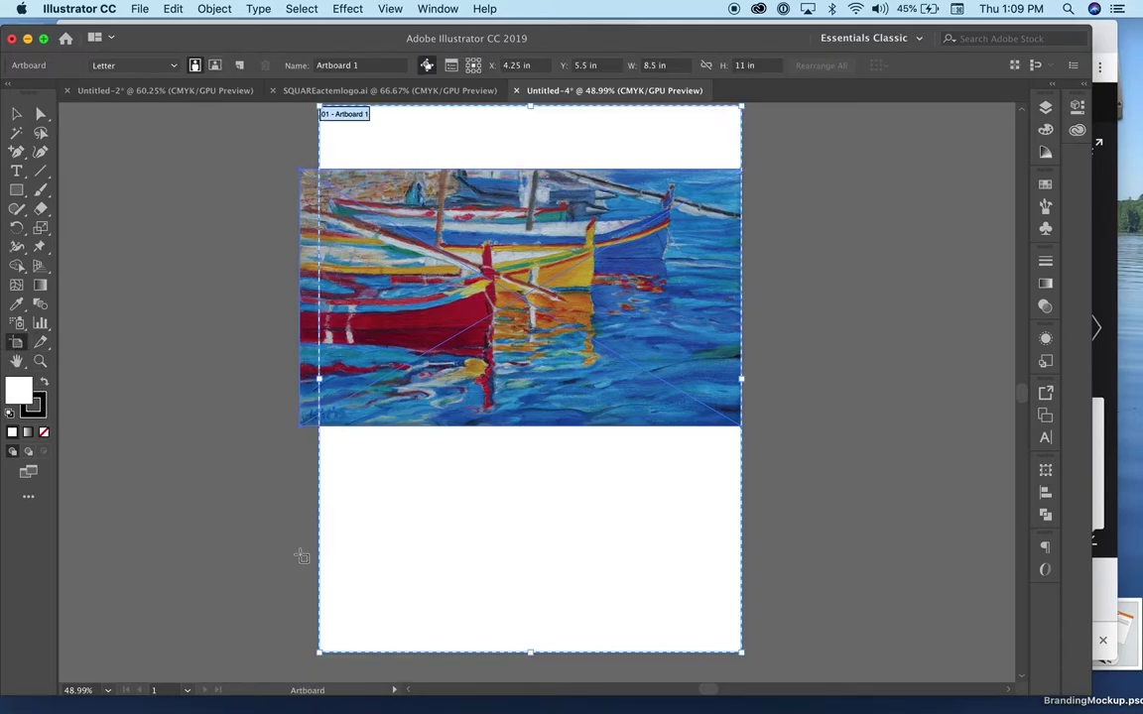
drag(319, 652, 298, 427)
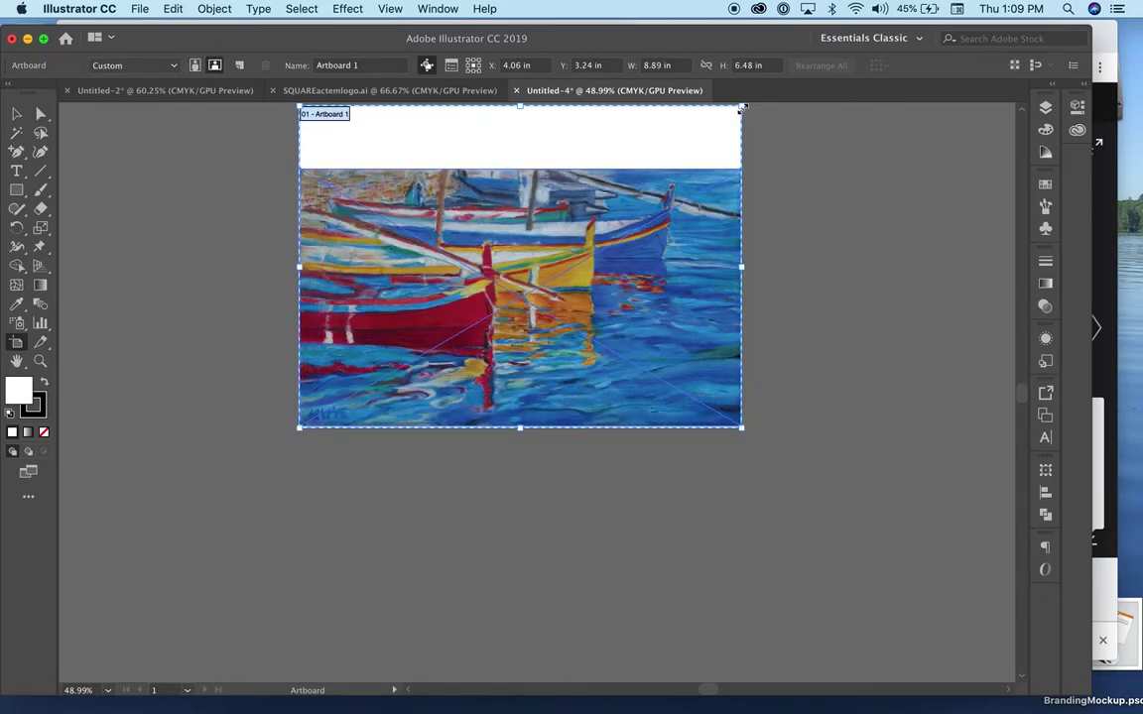
drag(741, 106, 742, 170)
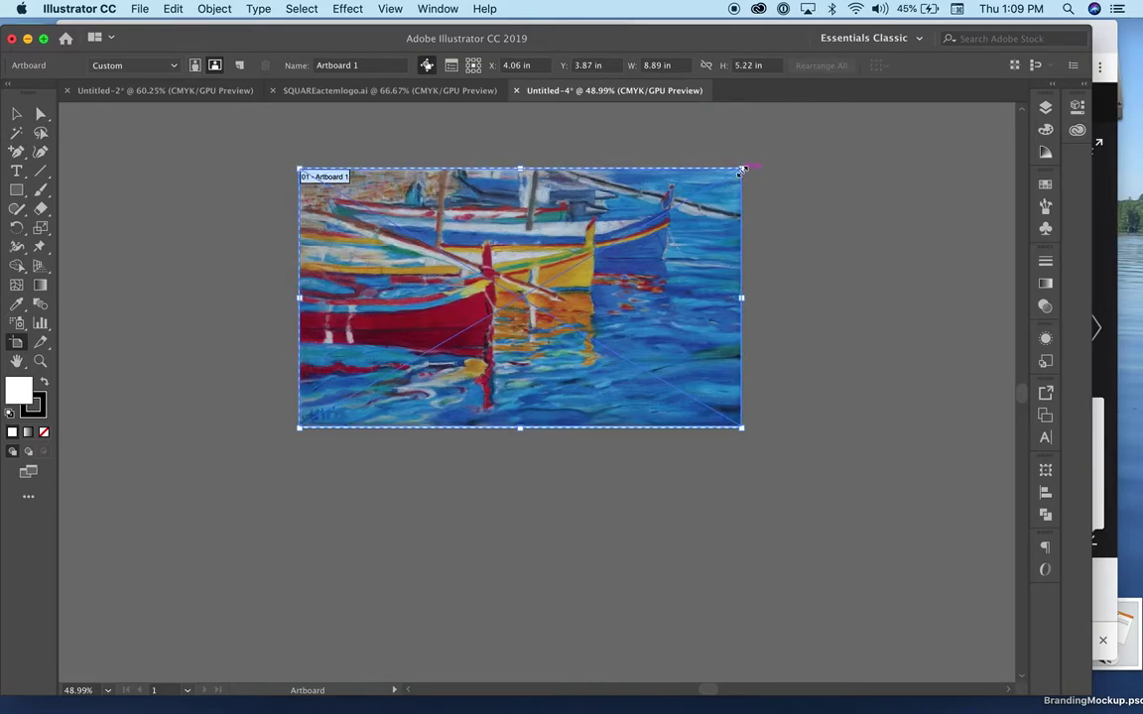
Step: Add two new layers above the painting's layer and lock the painting's layer
click(390, 9)
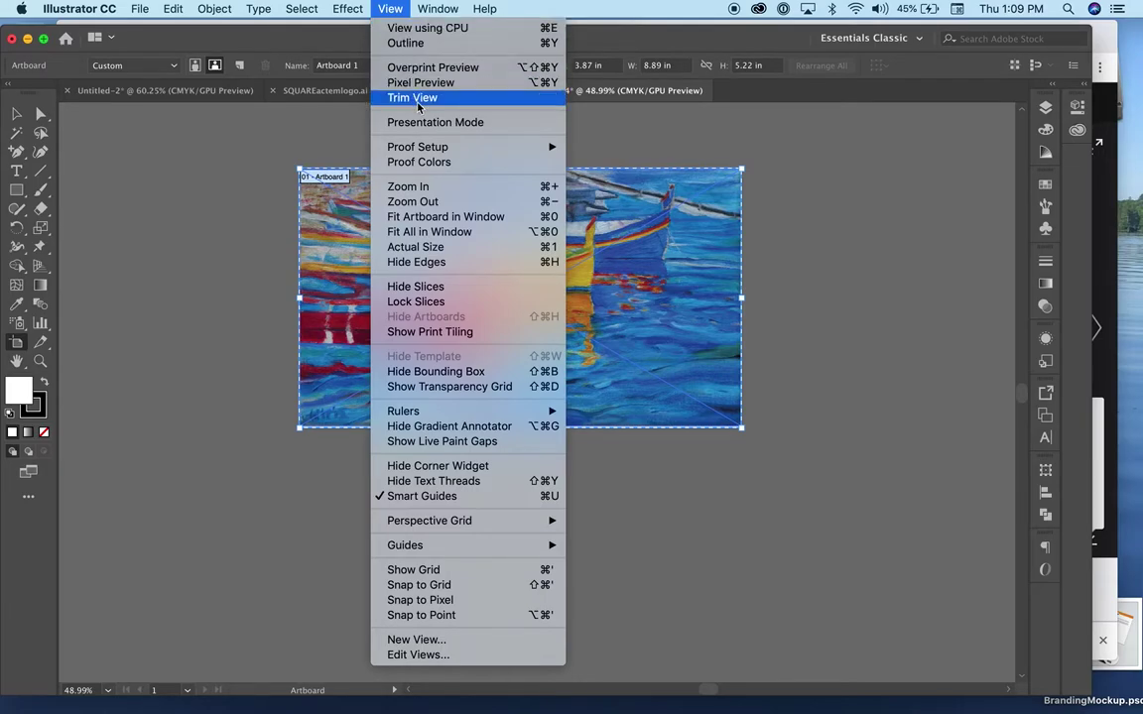
click(415, 188)
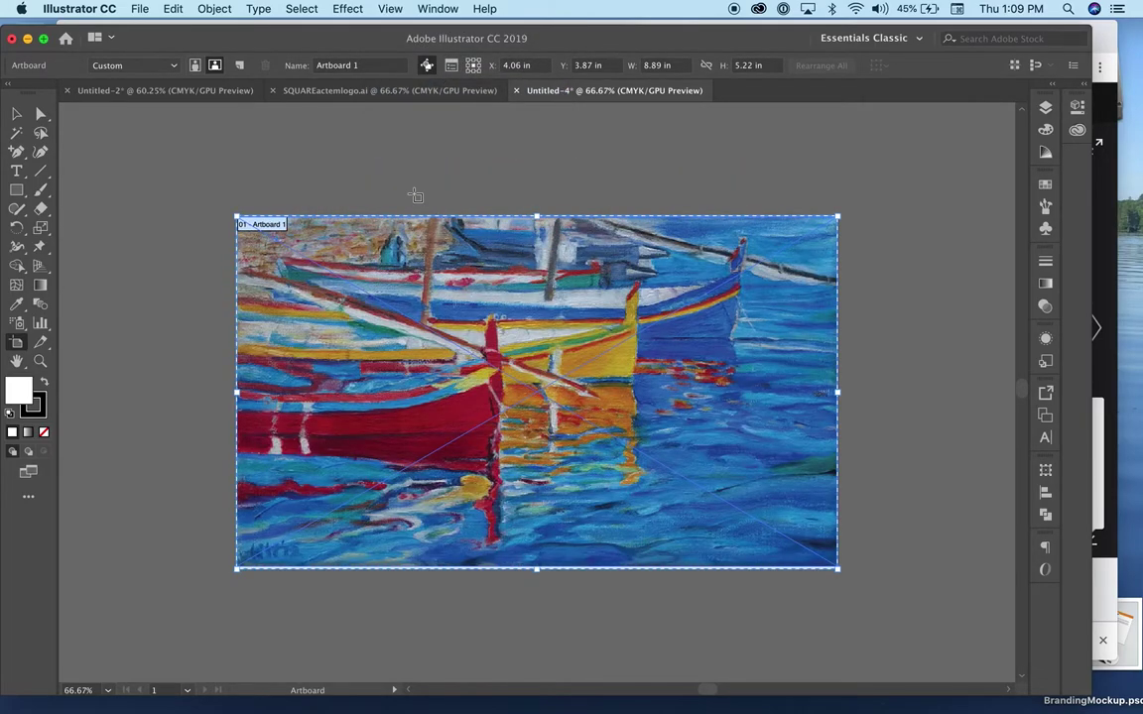
click(391, 9)
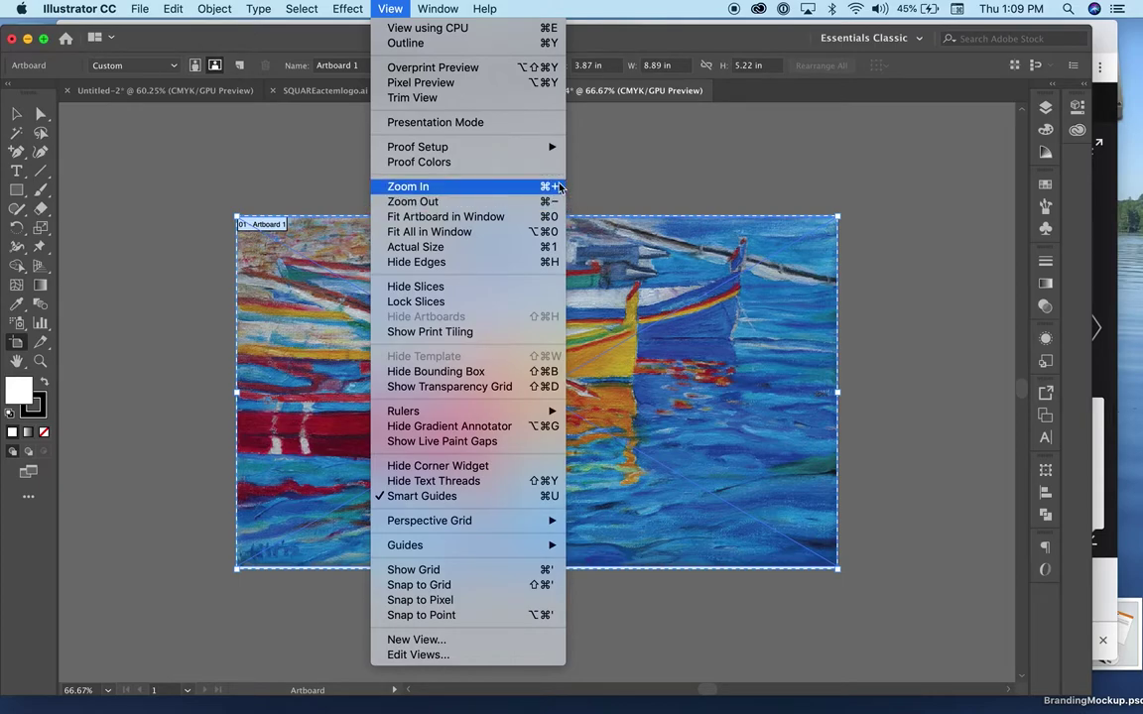
click(557, 186)
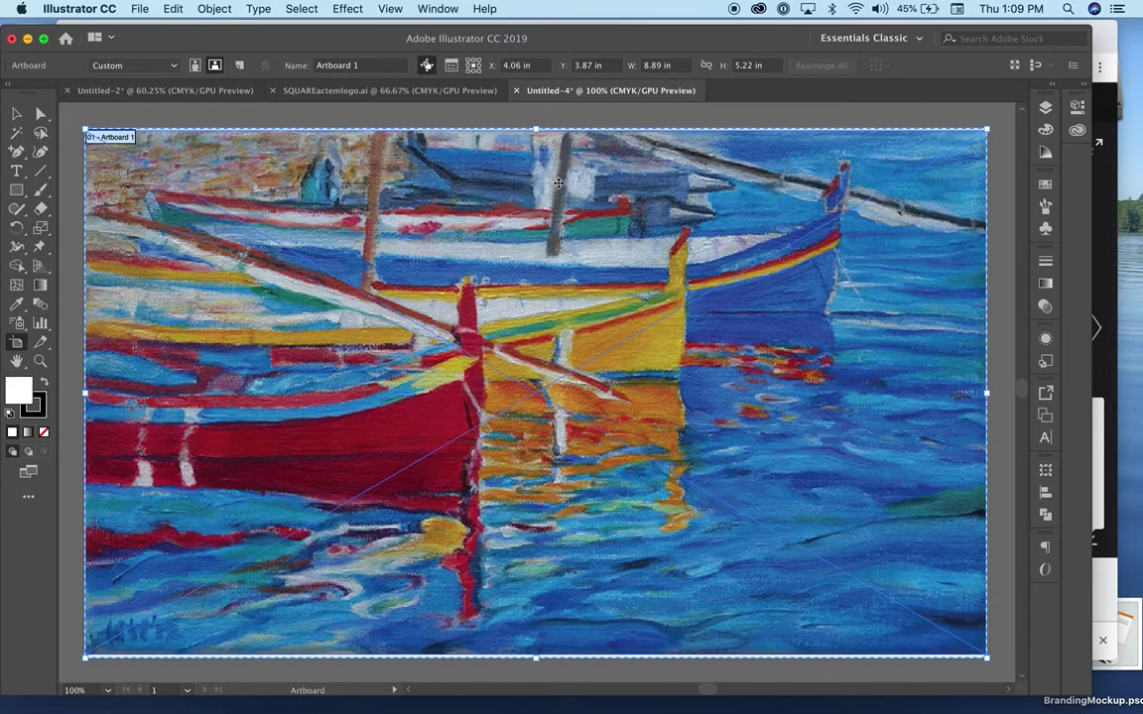
click(1046, 109)
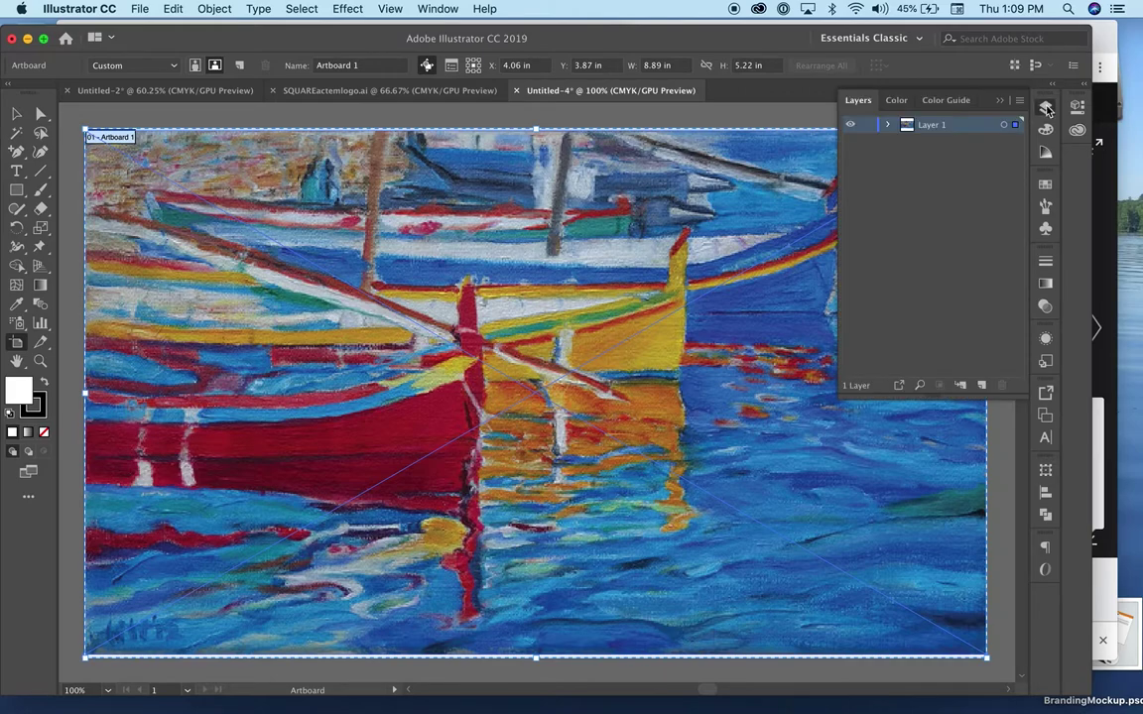
click(981, 385)
click(981, 385)
click(867, 159)
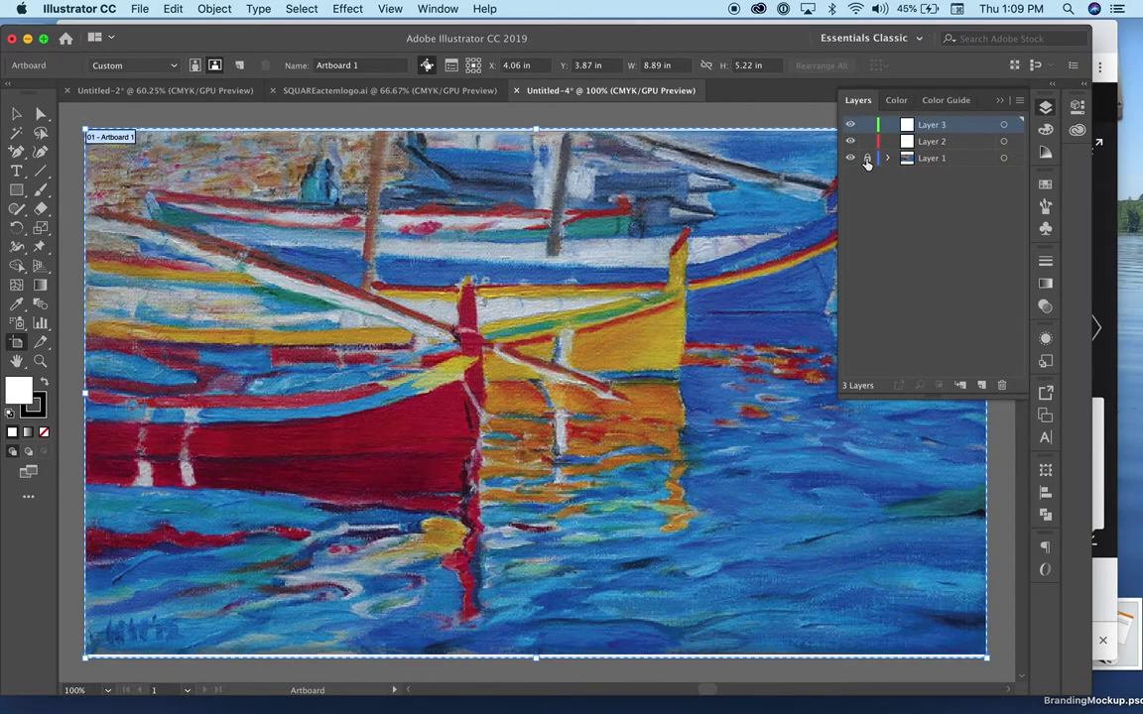
Step: Rename the layers "original" for the locked painting, "bg" for the middle one and "my art" for the uppermost one
double_click(931, 158)
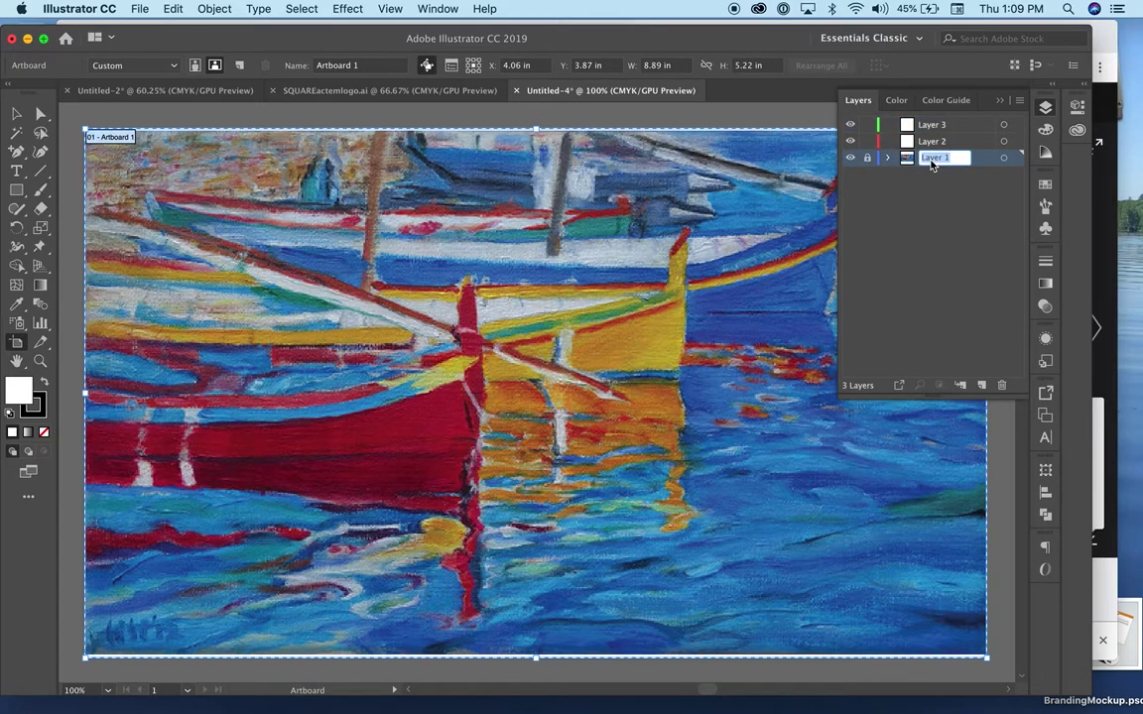
text(original)
double_click(942, 144)
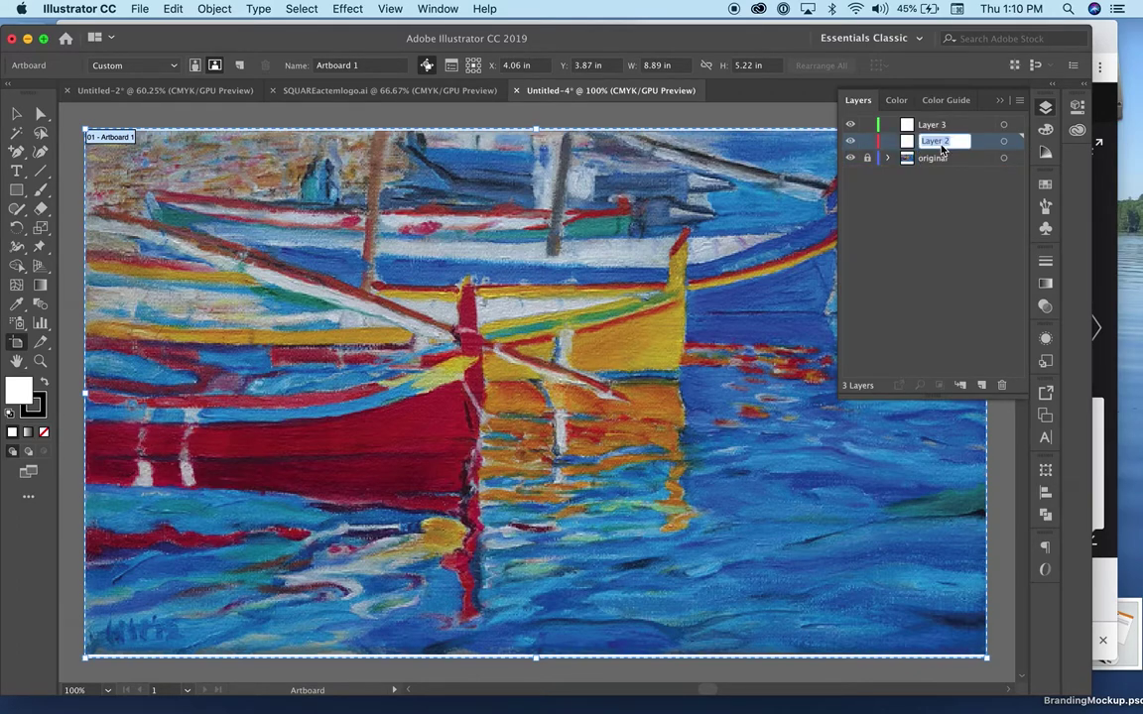
text(bg)
double_click(946, 124)
text(my art)
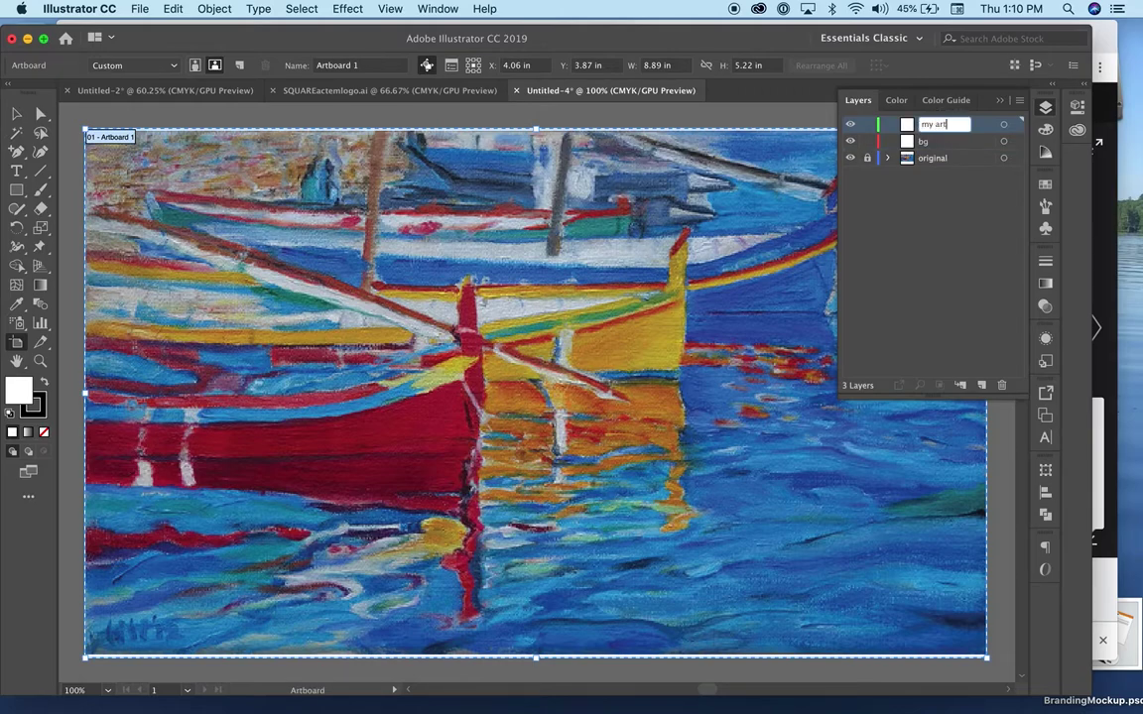
key(Return)
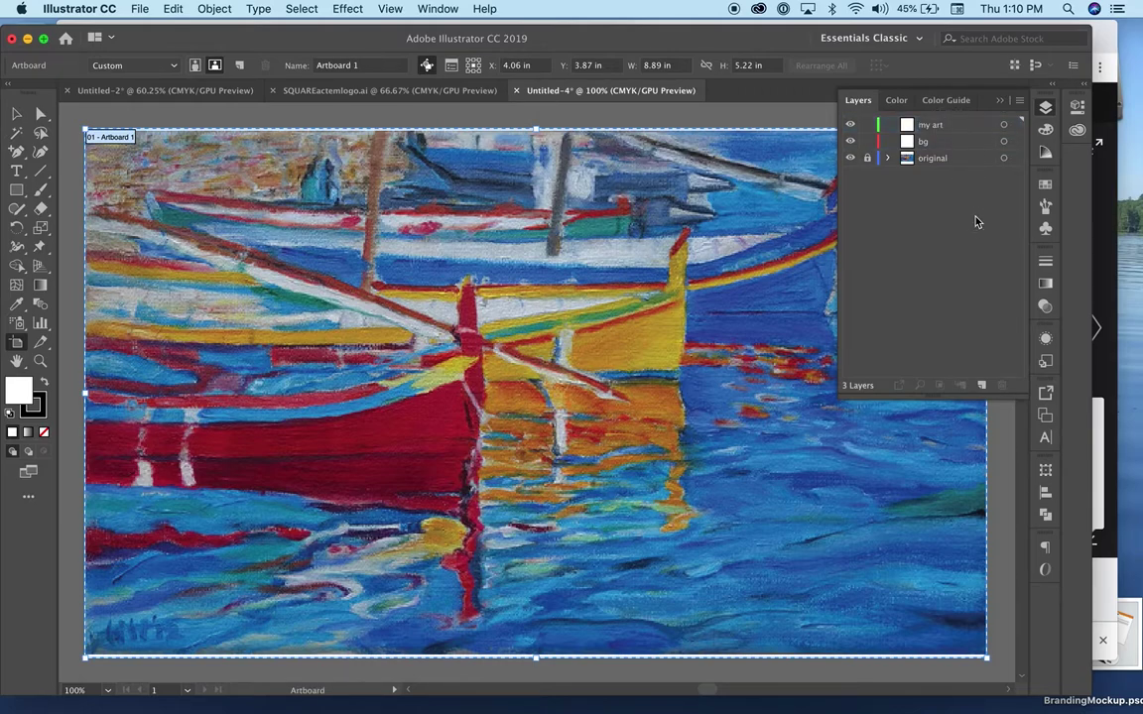
Step: With the "my art" layer active, sample the yellow boat's hull color and save it as a new global process swatch, also added to My Library
click(971, 128)
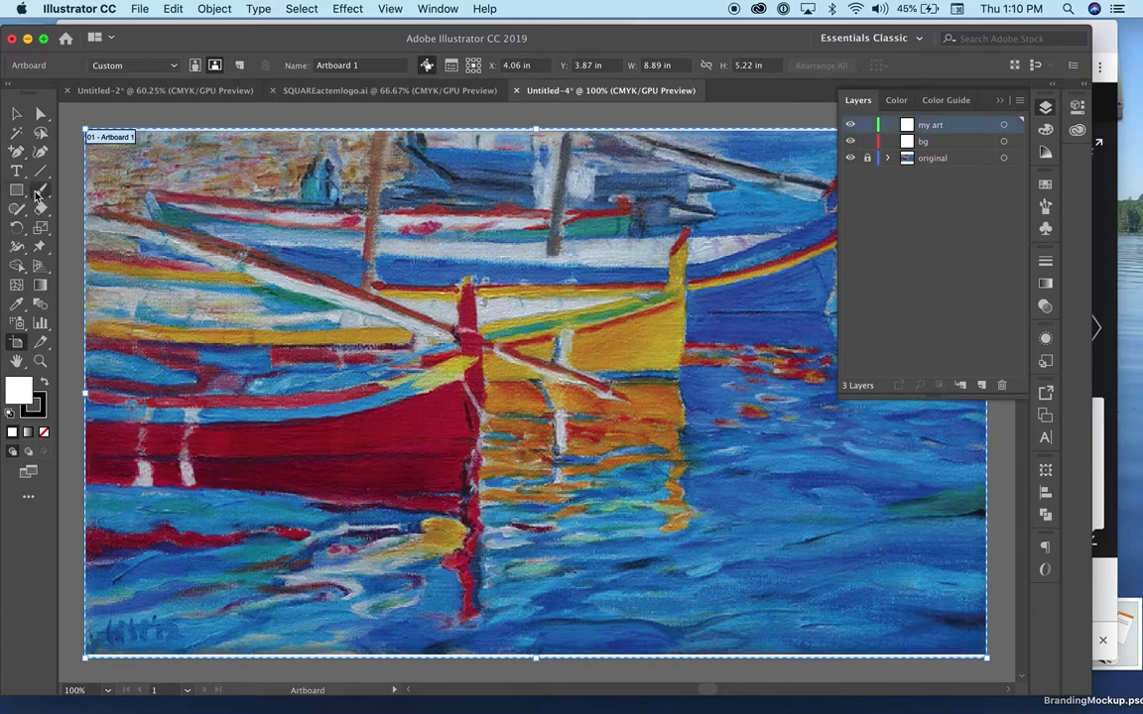
click(17, 305)
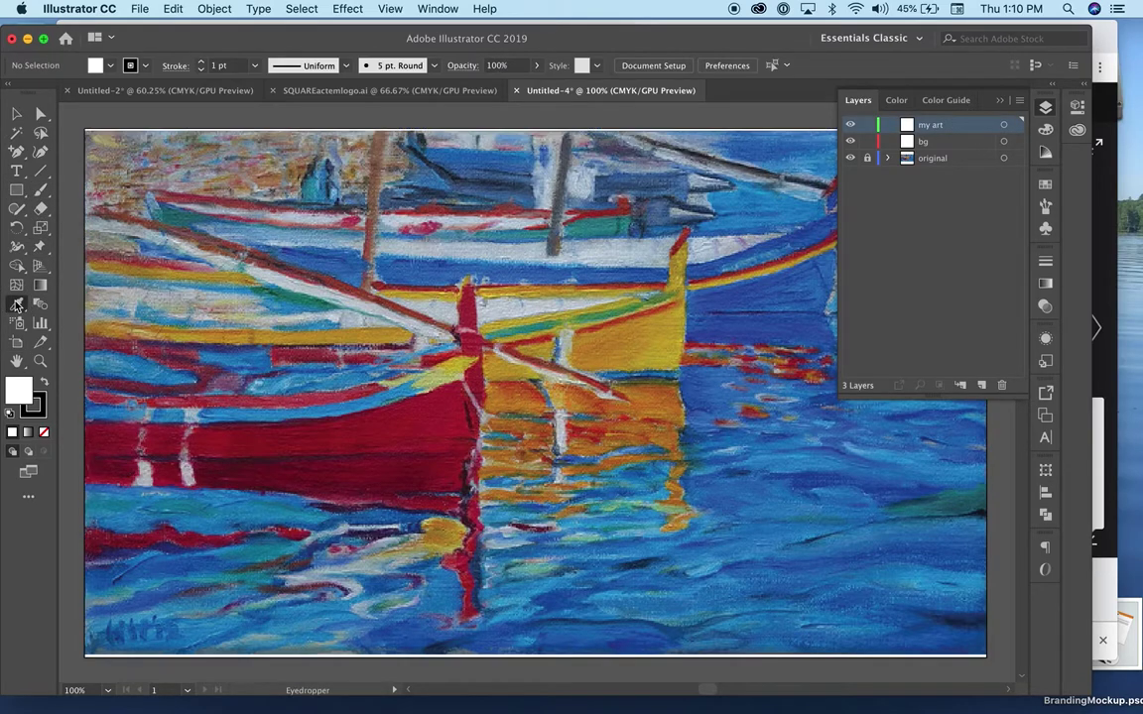
click(1046, 186)
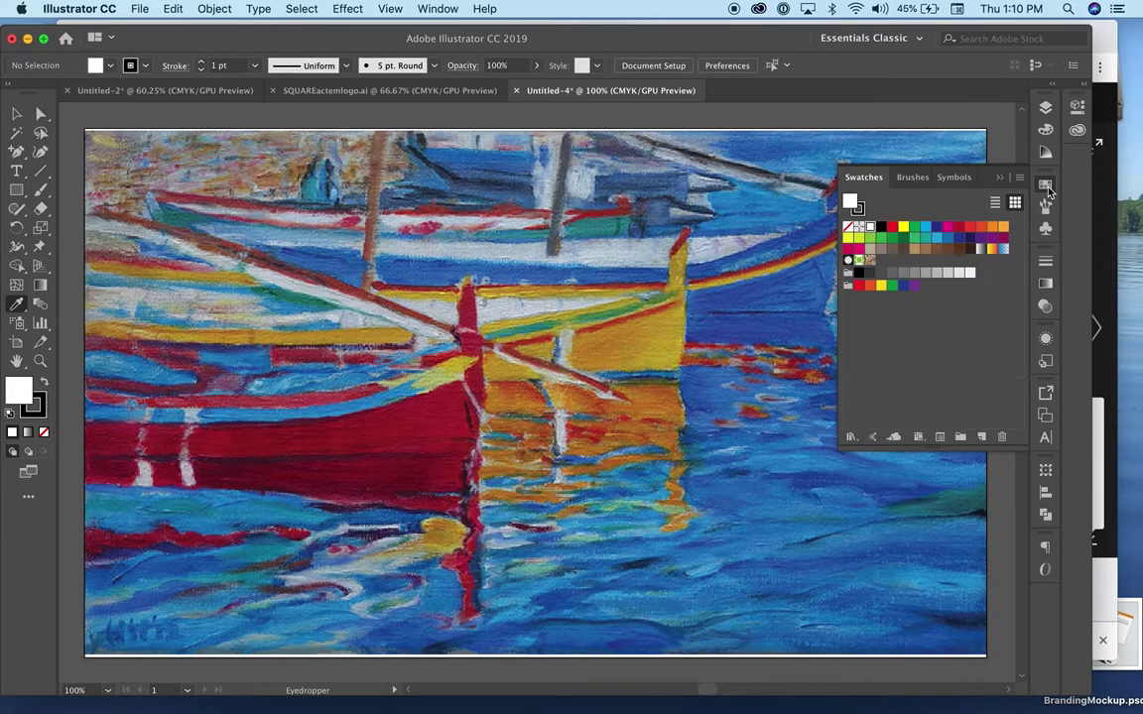
click(645, 325)
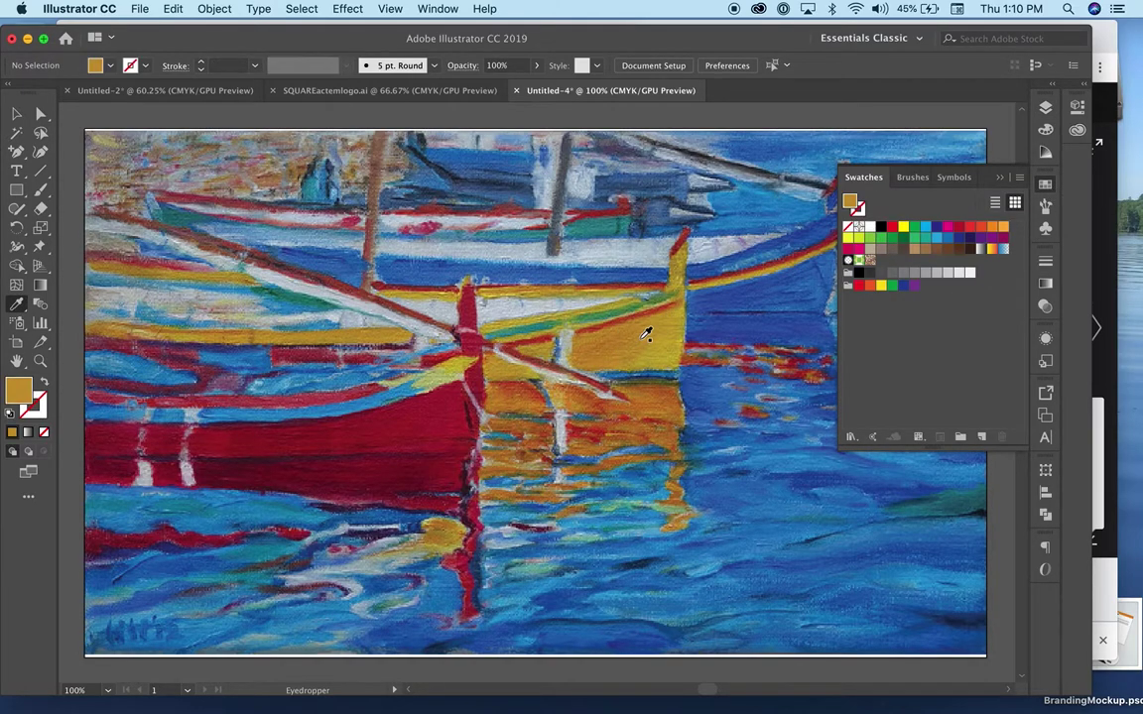
click(1021, 177)
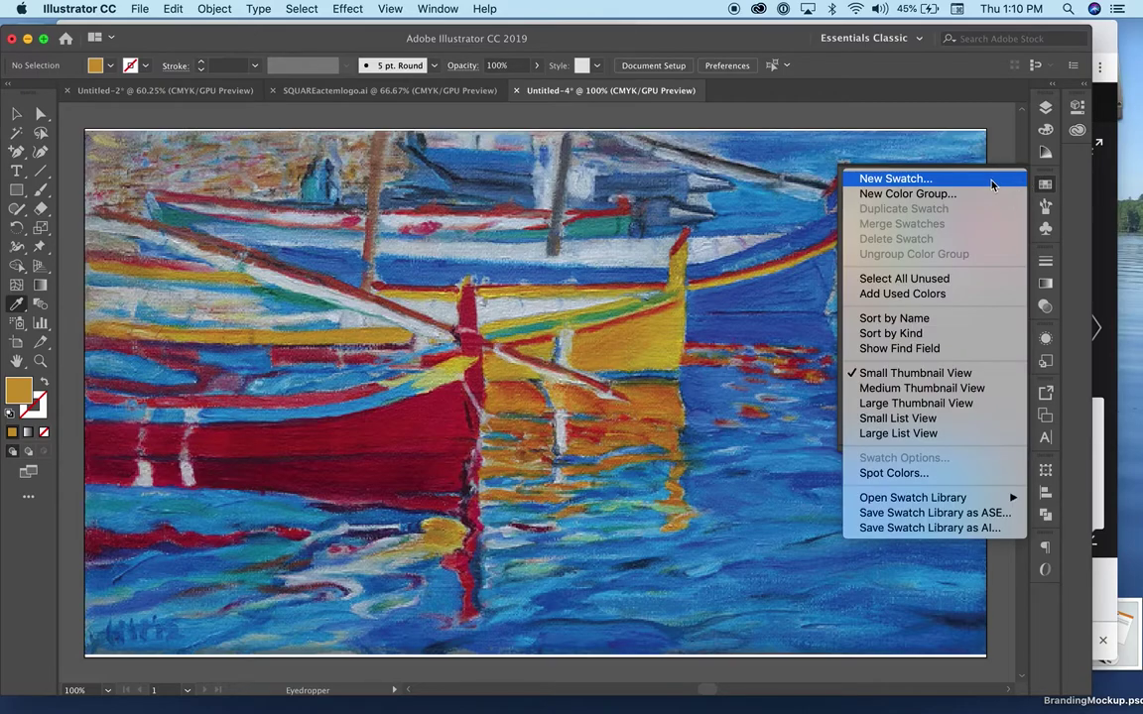
click(990, 183)
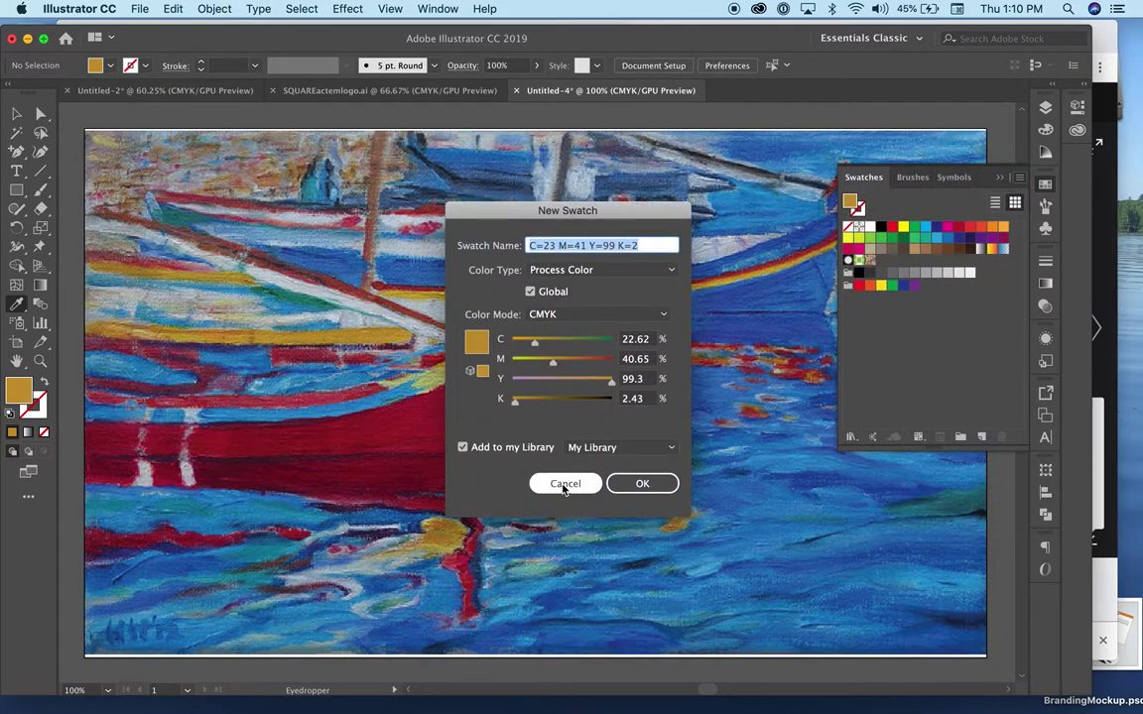
click(642, 482)
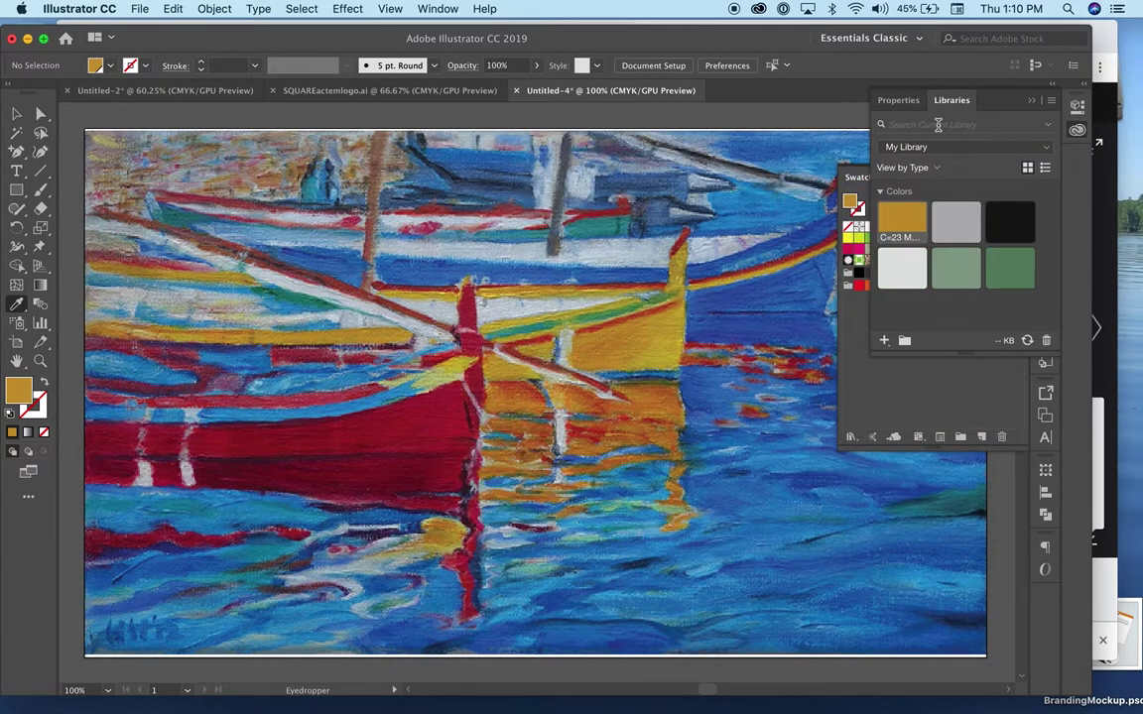
click(937, 98)
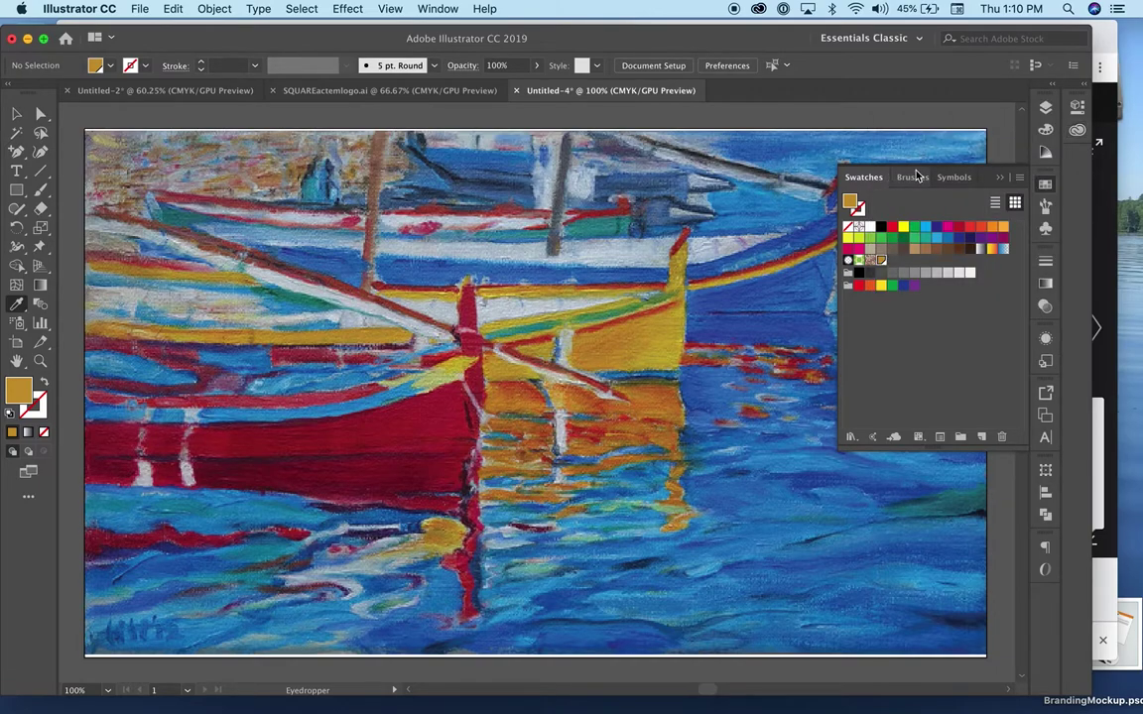
Step: Float the Swatches panel over the canvas, then sample the red boat's hull color and save it as a global process swatch in My Library
drag(863, 177, 496, 170)
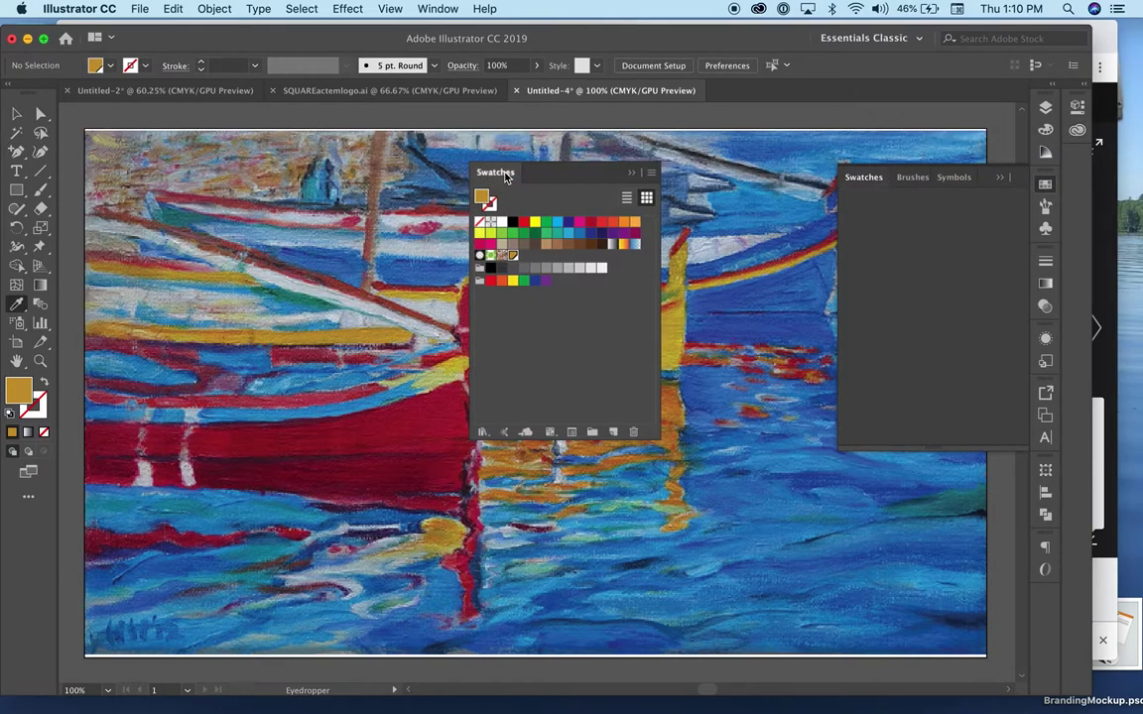
click(420, 413)
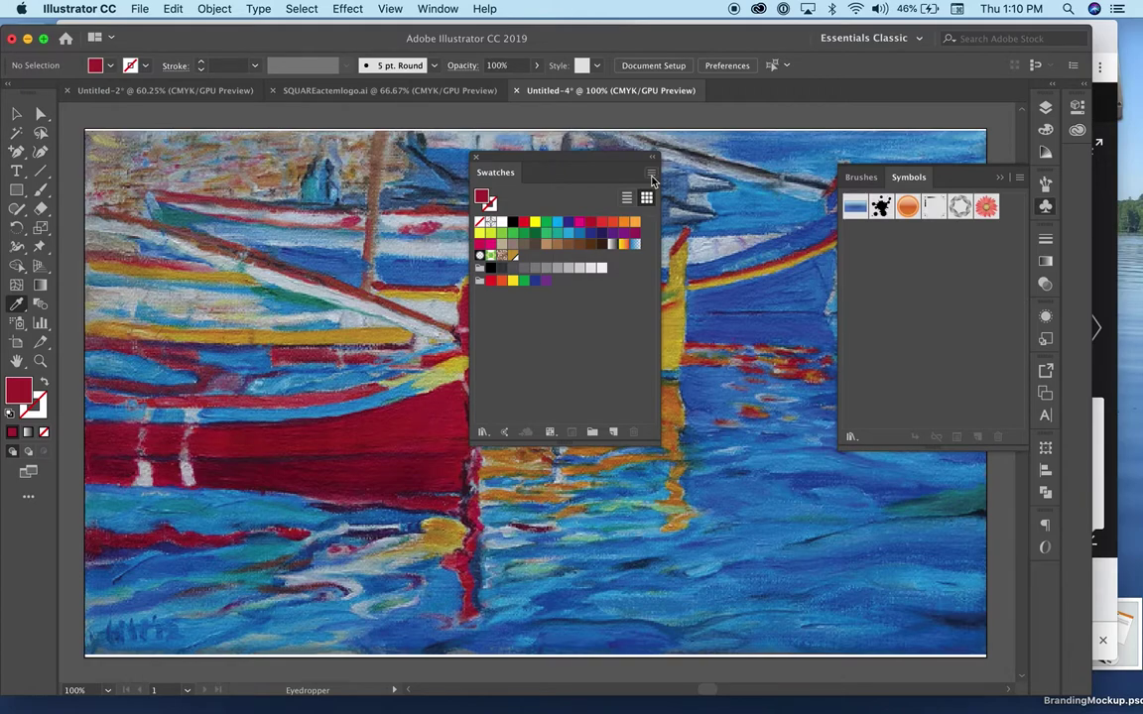
click(652, 175)
click(699, 174)
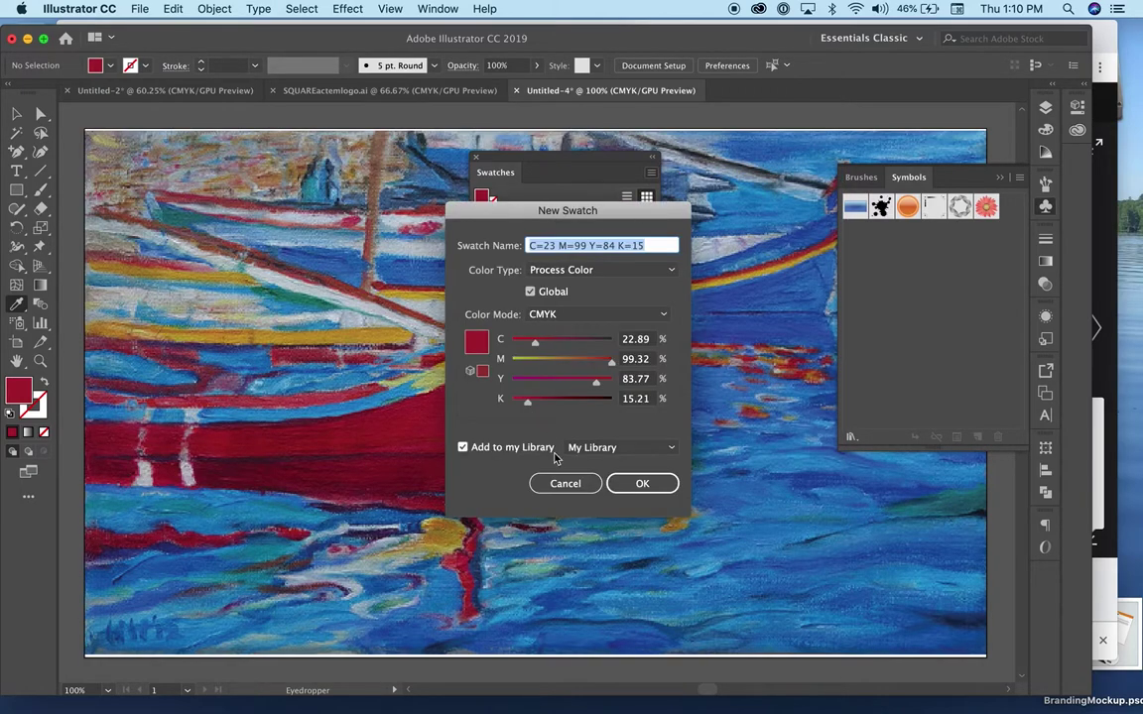
click(642, 483)
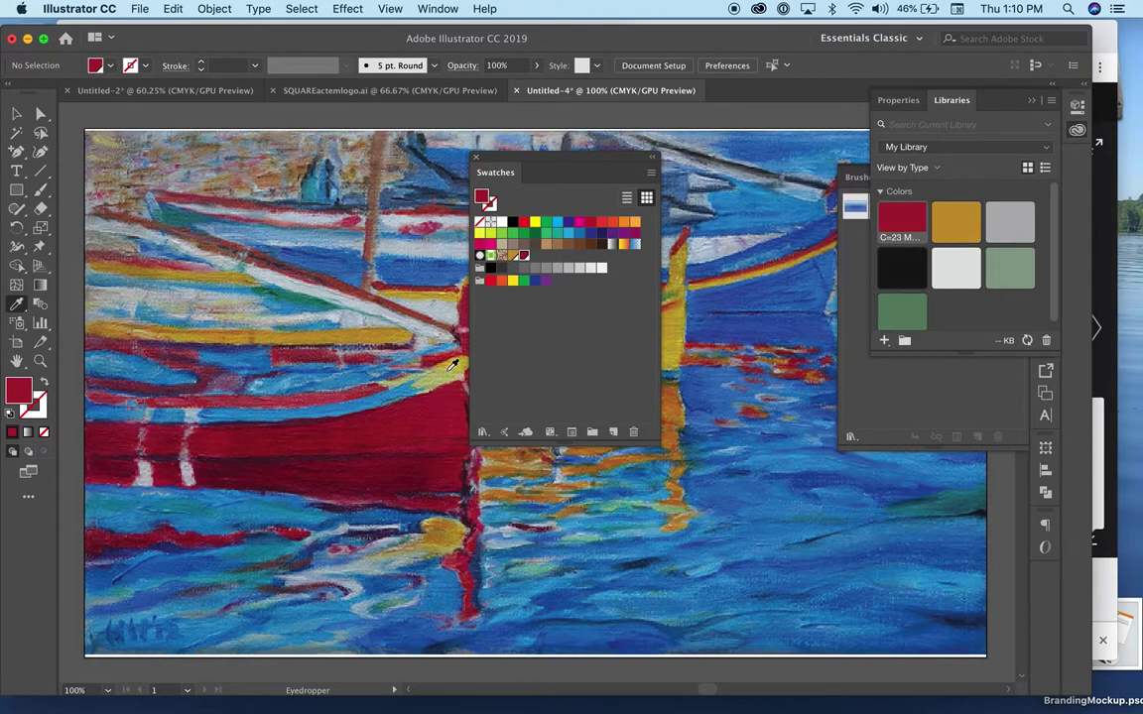
Step: Sample the yellow-green near the red boat's bow and the pale gray below the yellow rail, saving each as a global process swatch in My Library
click(453, 367)
click(651, 177)
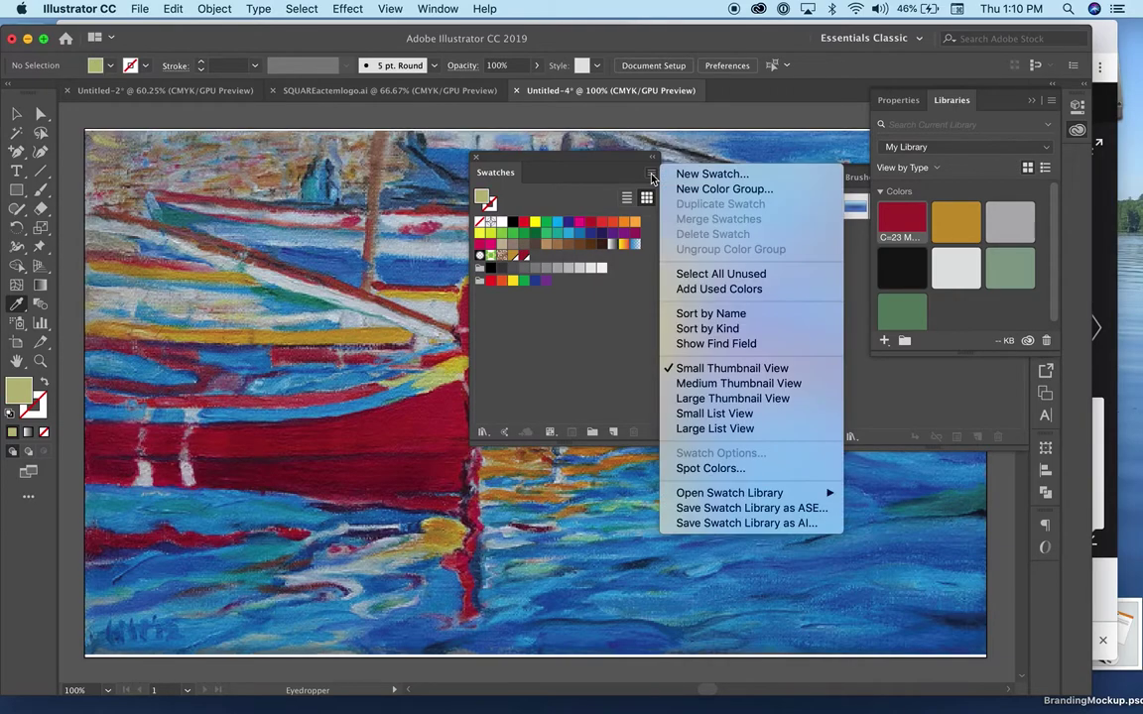
click(700, 171)
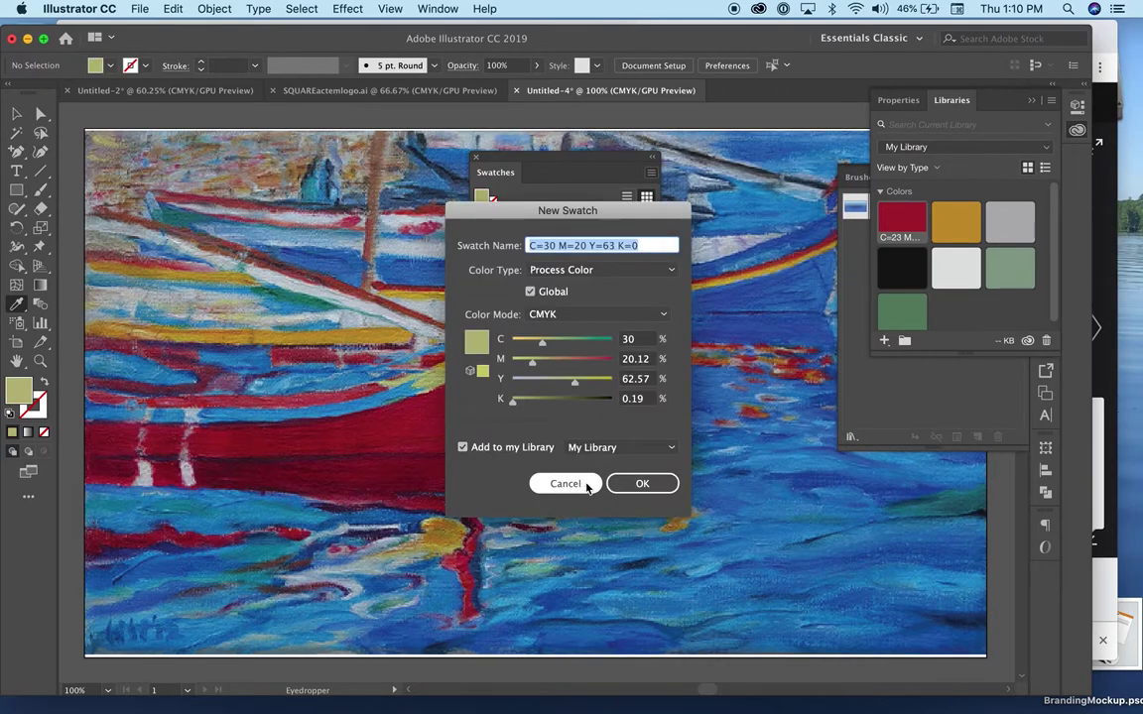
click(642, 483)
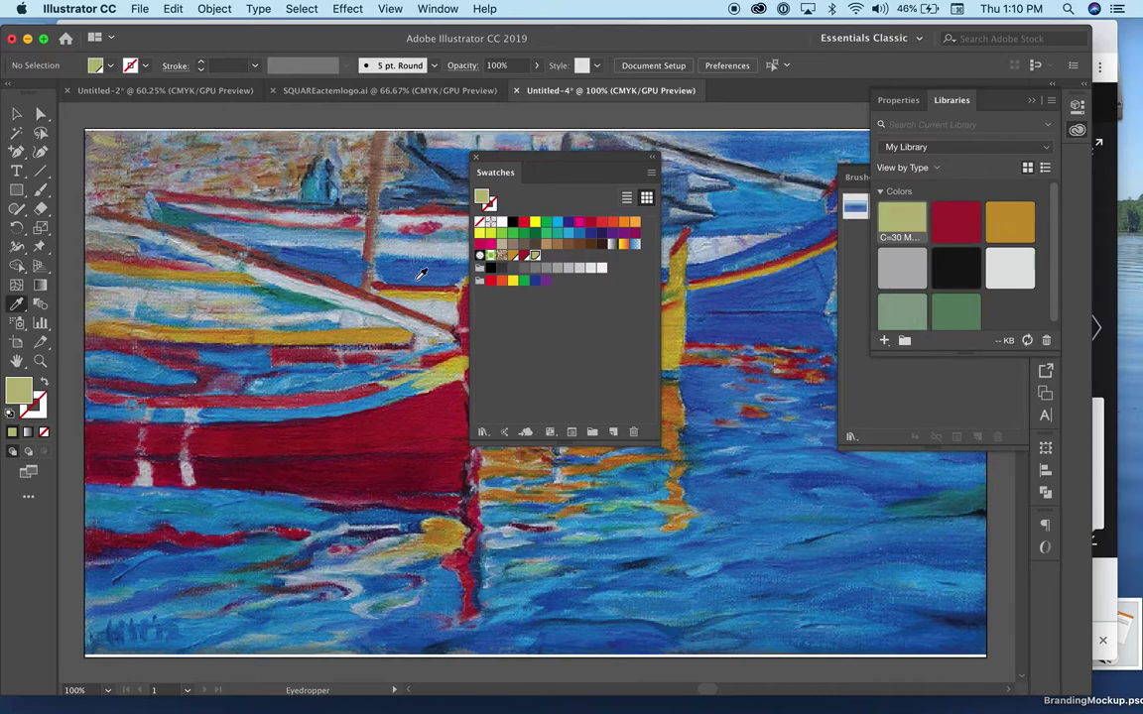
click(429, 299)
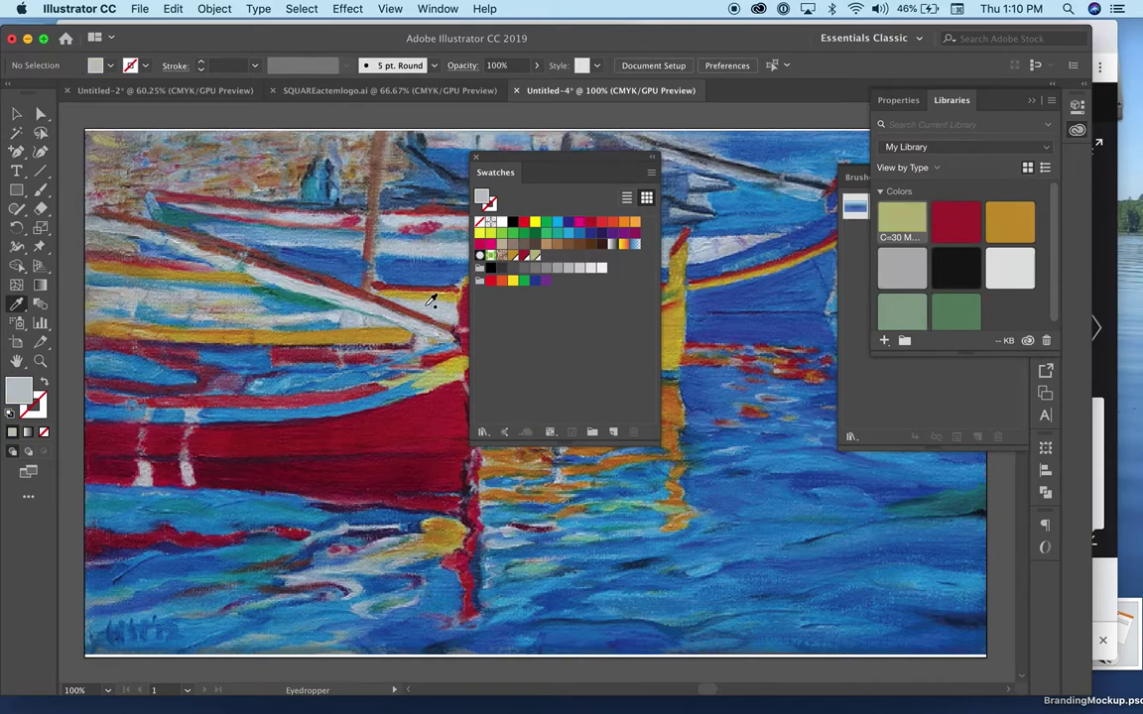
click(650, 177)
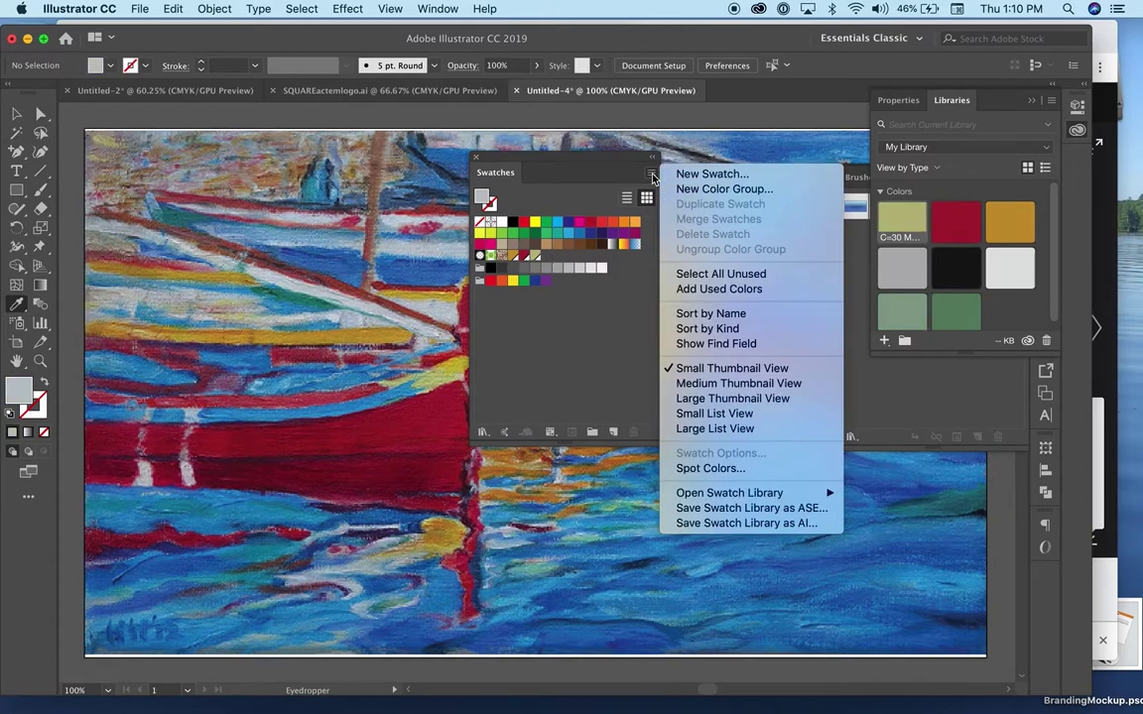
click(684, 173)
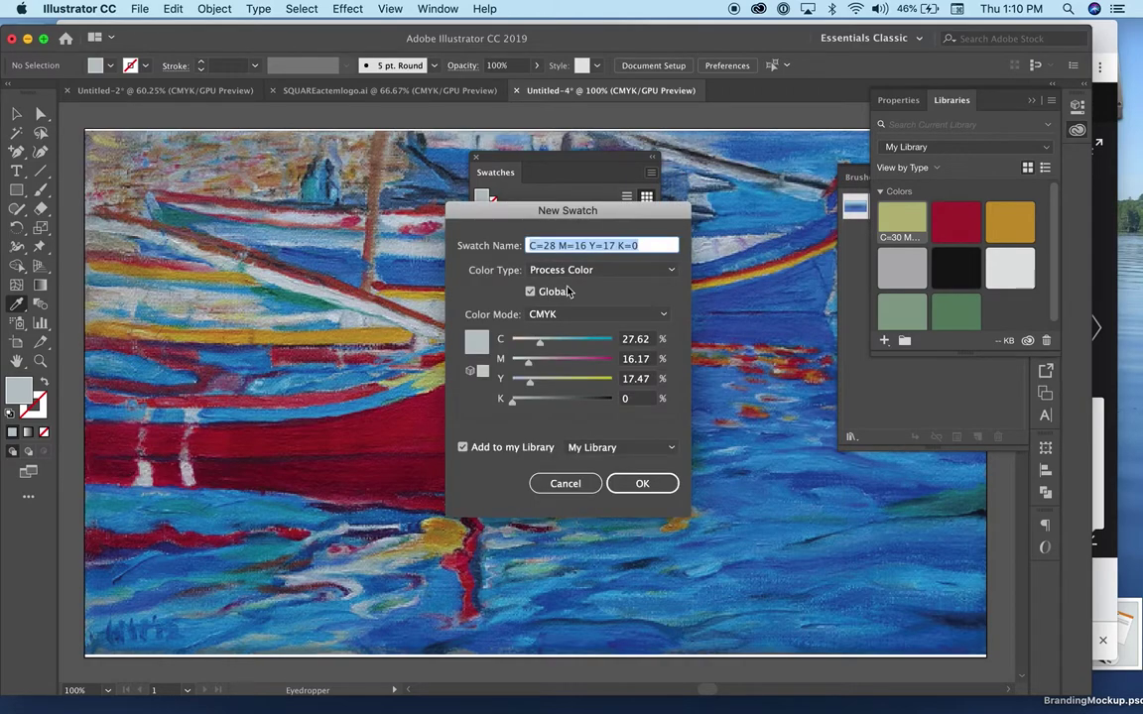
click(641, 483)
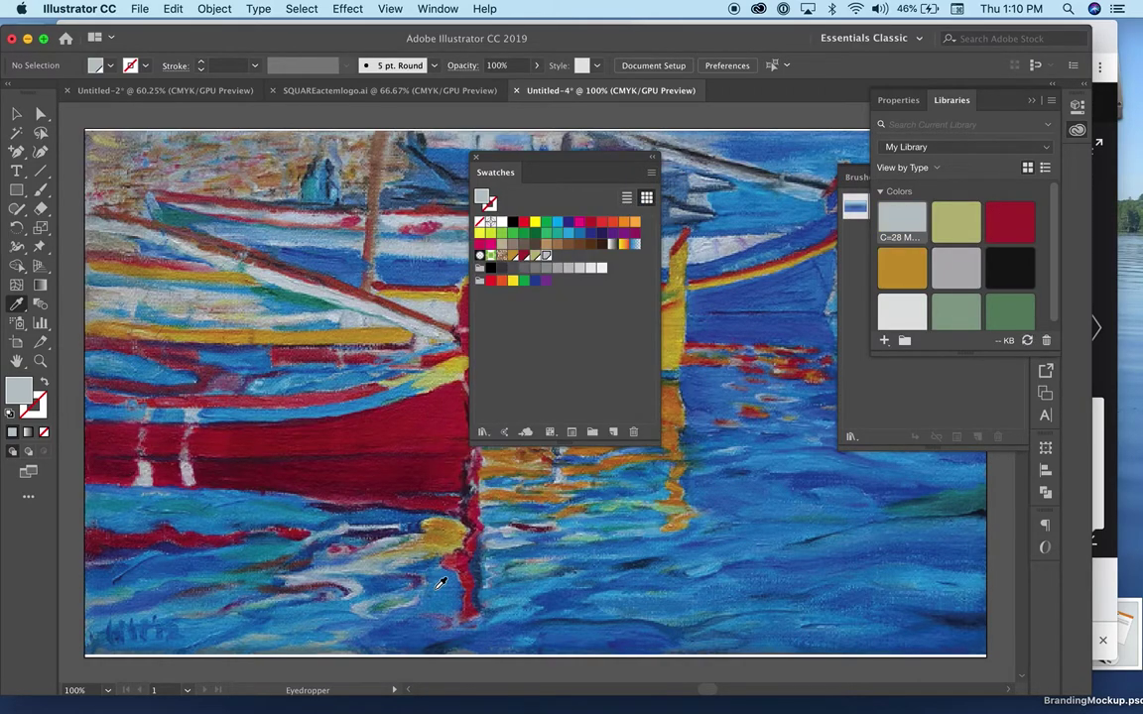
Step: Sample the bright blue water beside the red reflection and the orange-brown of the yellow boat's reflection, saving each as a new swatch
click(445, 563)
click(652, 176)
click(674, 175)
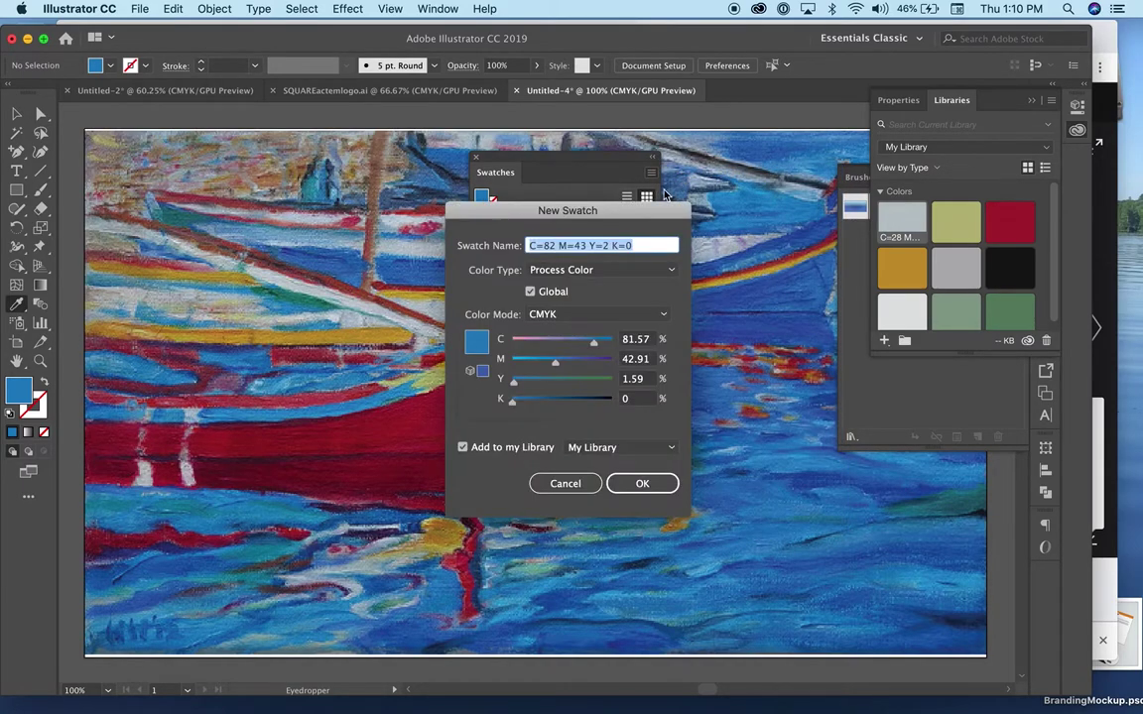
click(659, 482)
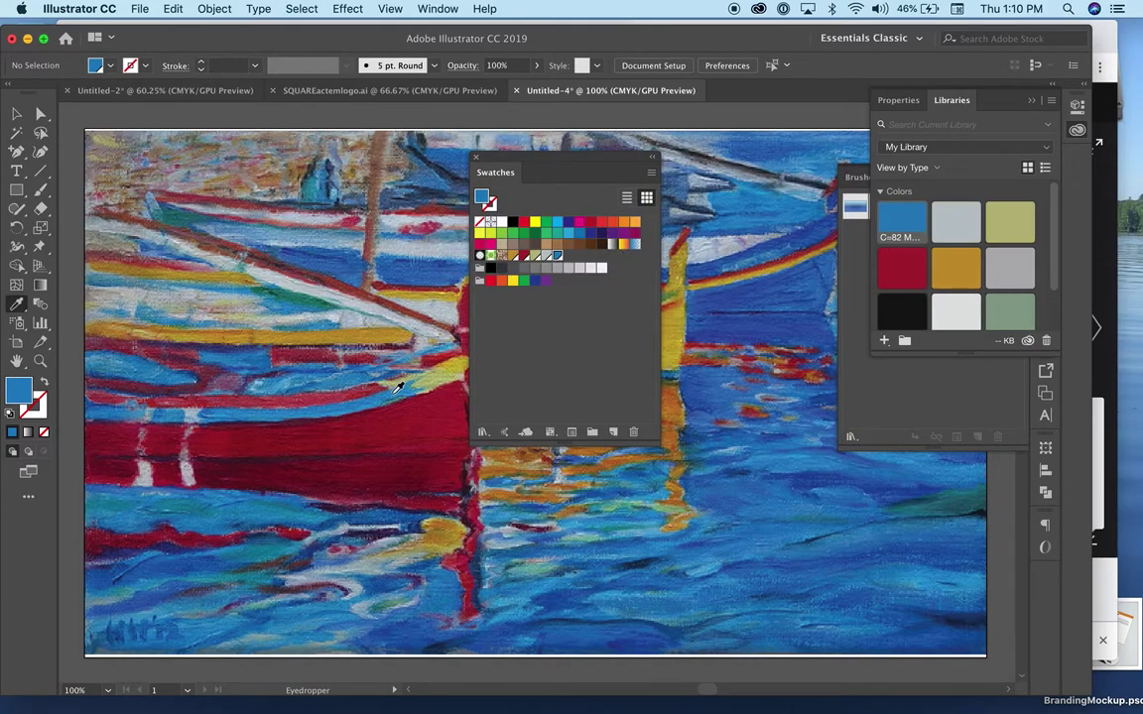
click(615, 454)
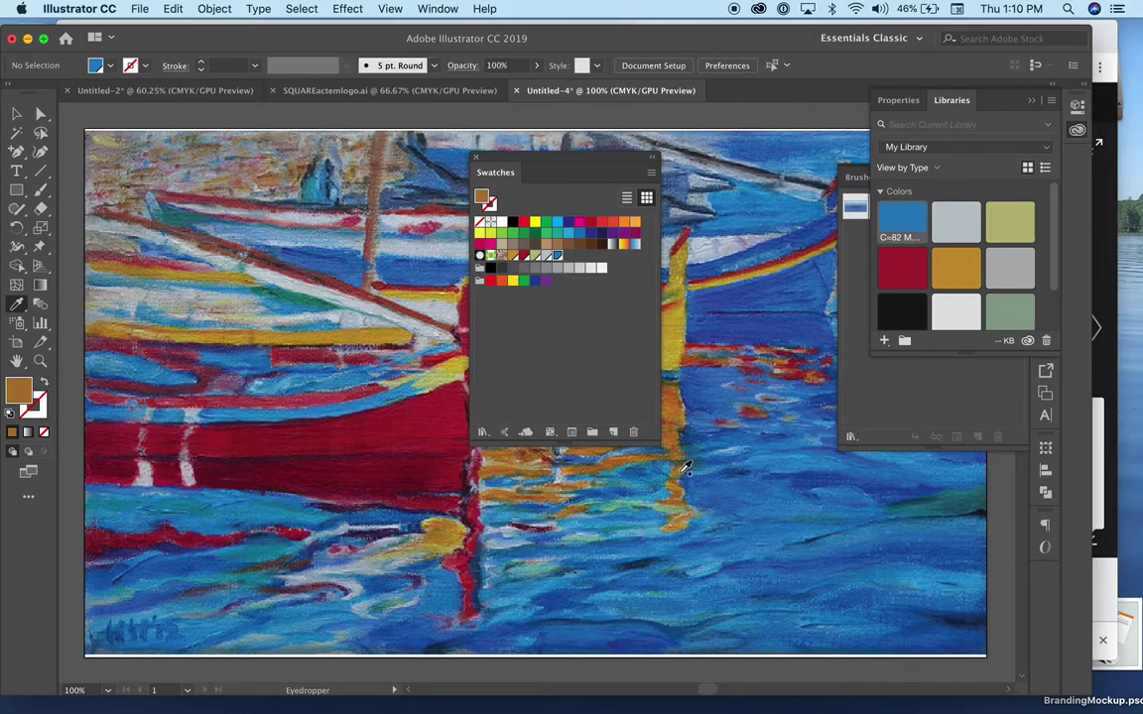
click(649, 175)
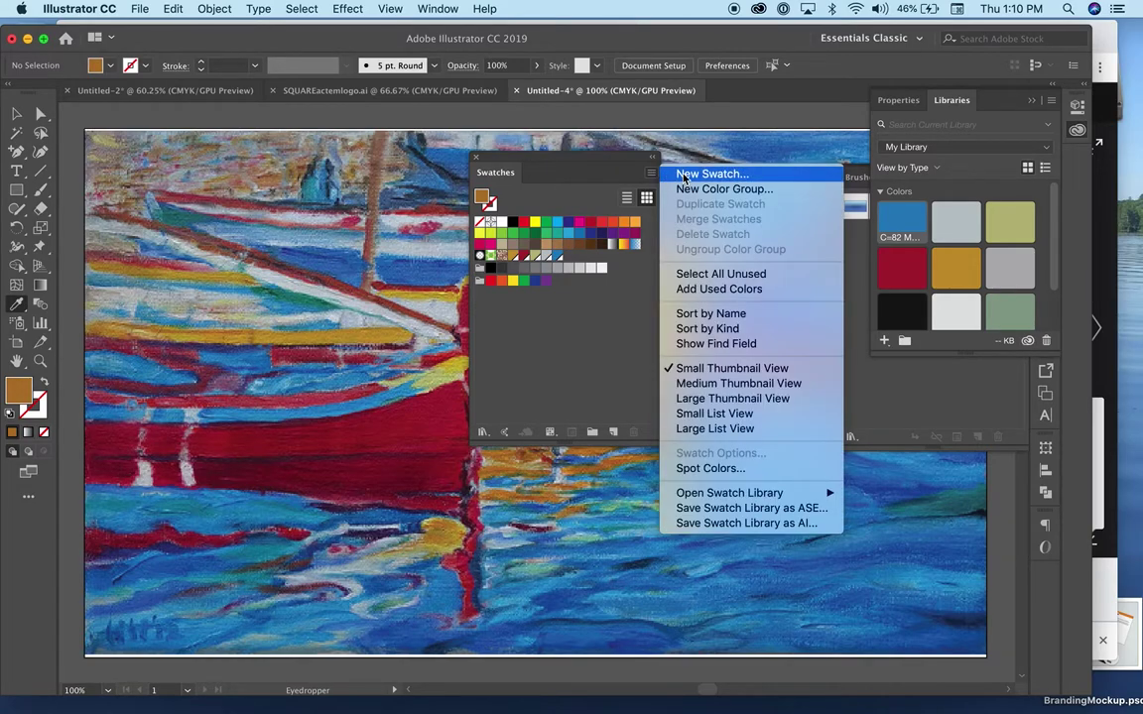
click(678, 174)
click(644, 483)
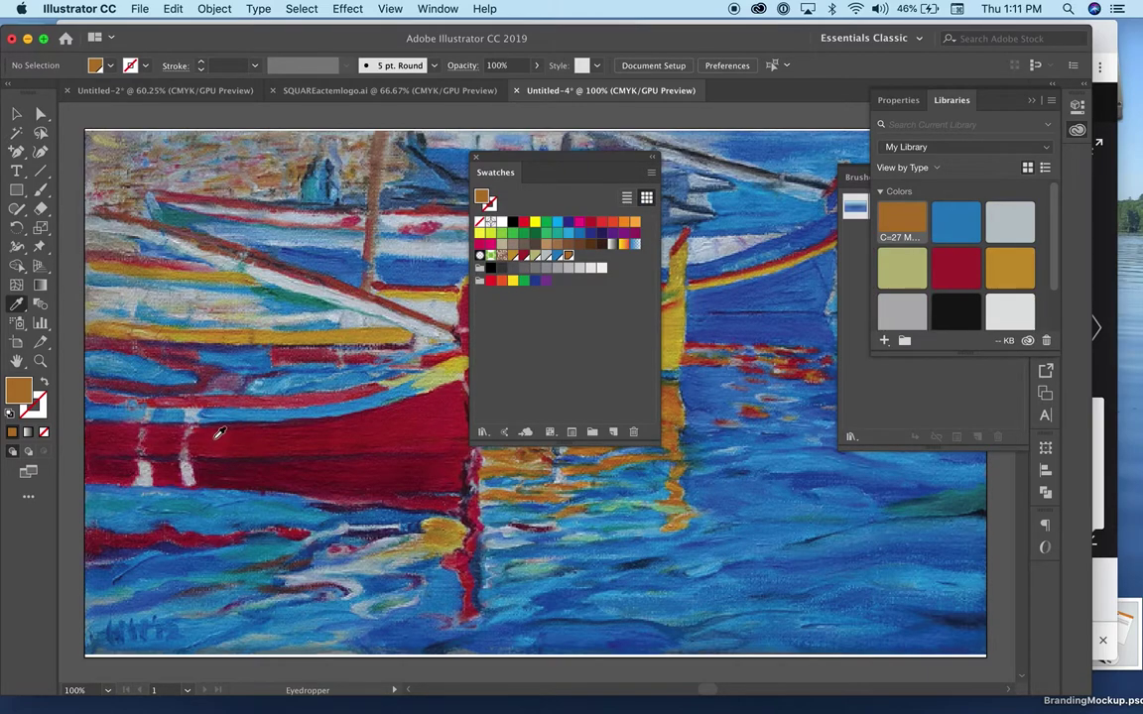
Step: Sample the deeper blue water below the red boat and the pale blue-gray beside the yellow bow post, saving each as a new swatch
click(186, 545)
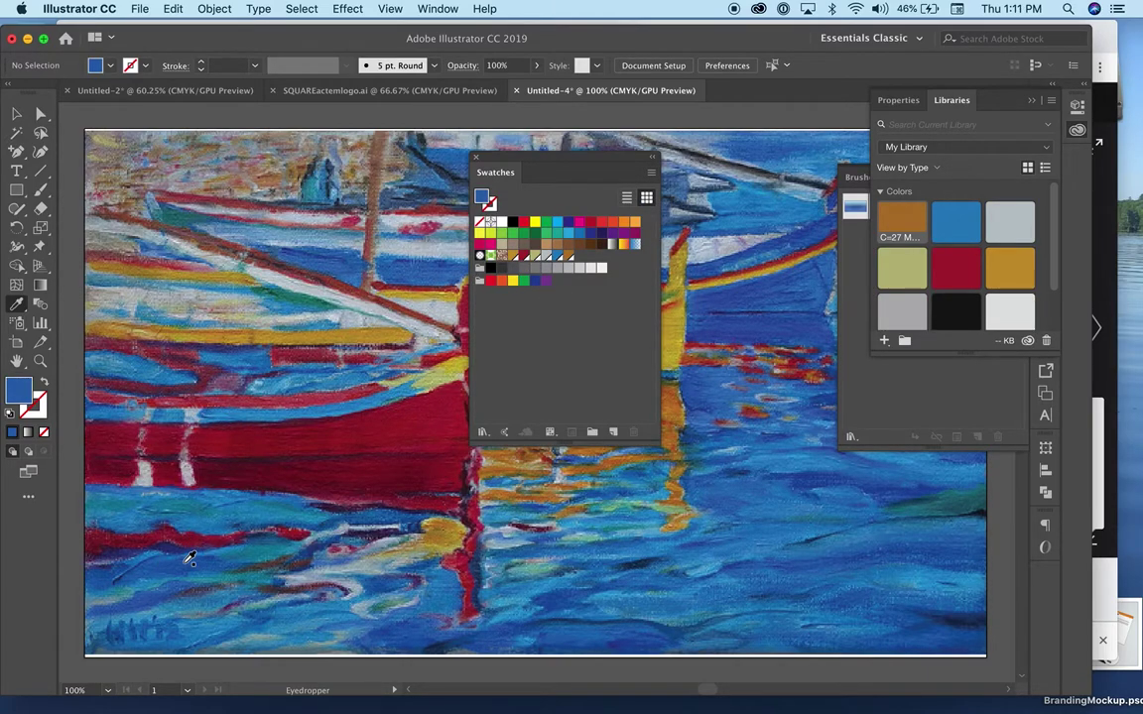
click(651, 171)
click(707, 174)
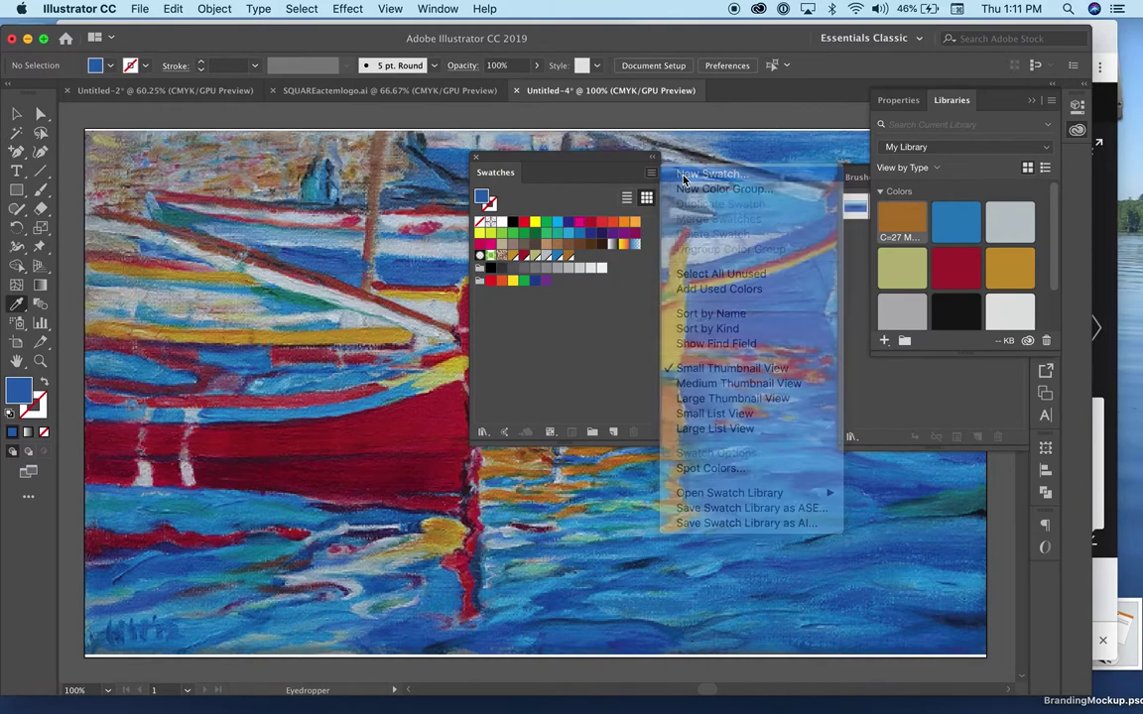
click(645, 483)
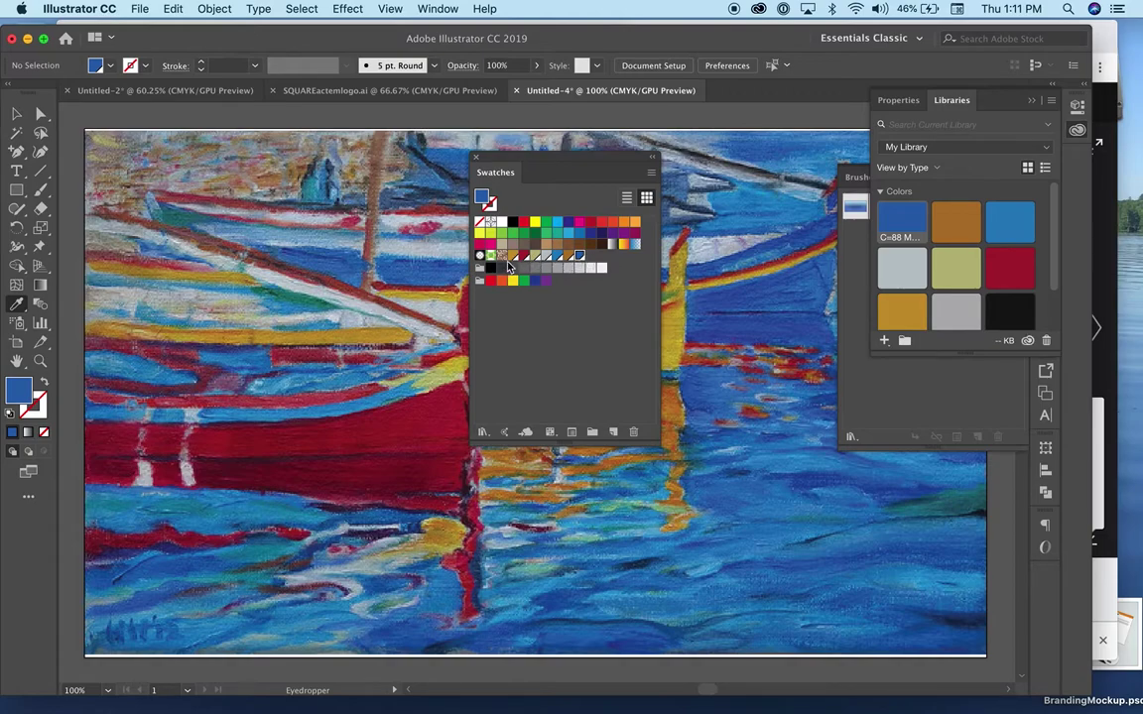
click(701, 228)
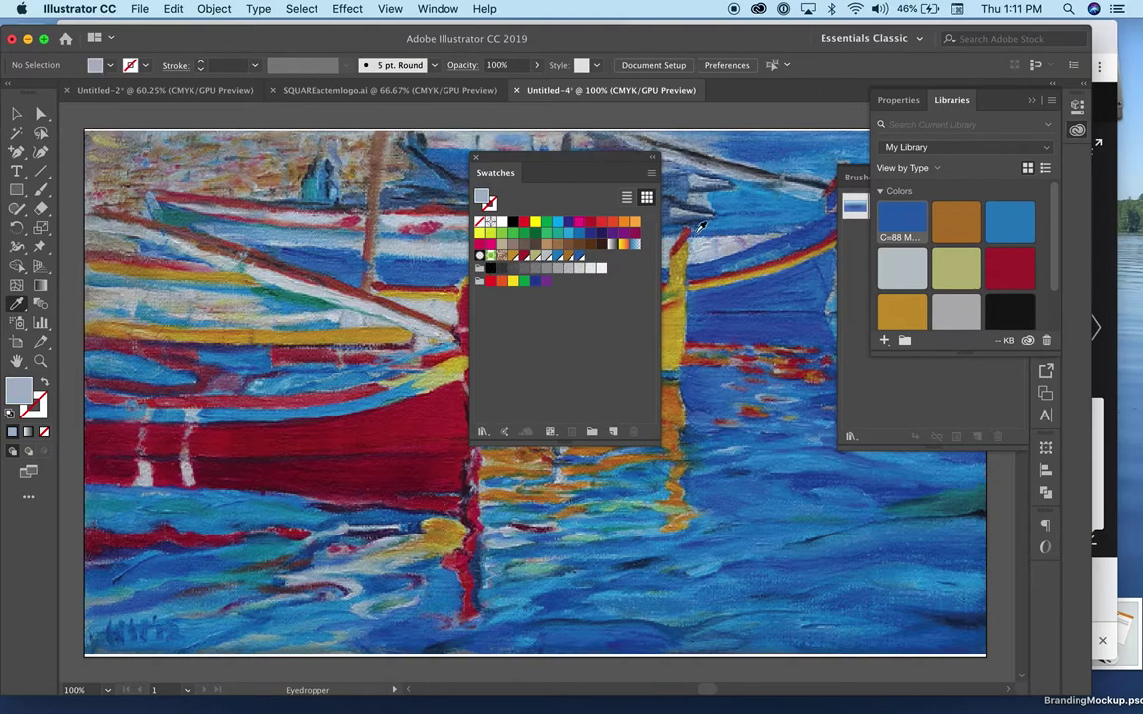
click(653, 177)
click(691, 172)
click(670, 480)
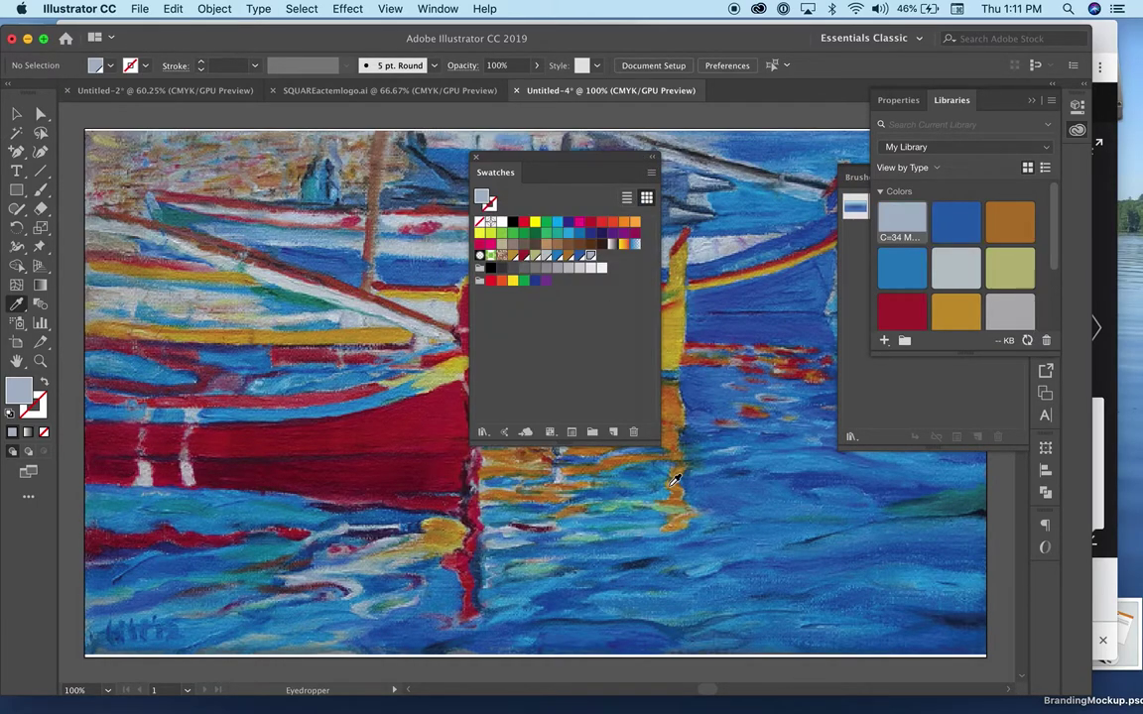
Step: Dock the Swatches panel back with Brushes and Symbols and collapse the open panels to clear the canvas
click(1031, 100)
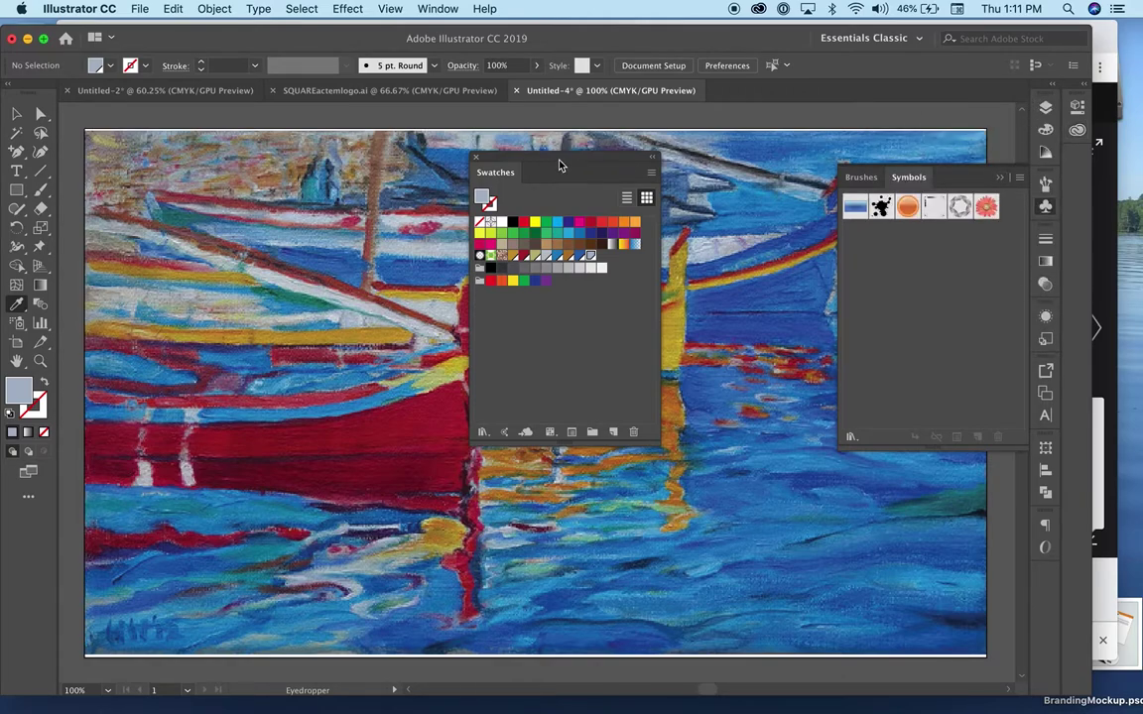
drag(553, 158, 959, 194)
click(1000, 177)
Step: Draw a rectangle over the yellow boat's hull on the "my art" layer and fill it with the sampled golden-yellow swatch
click(16, 189)
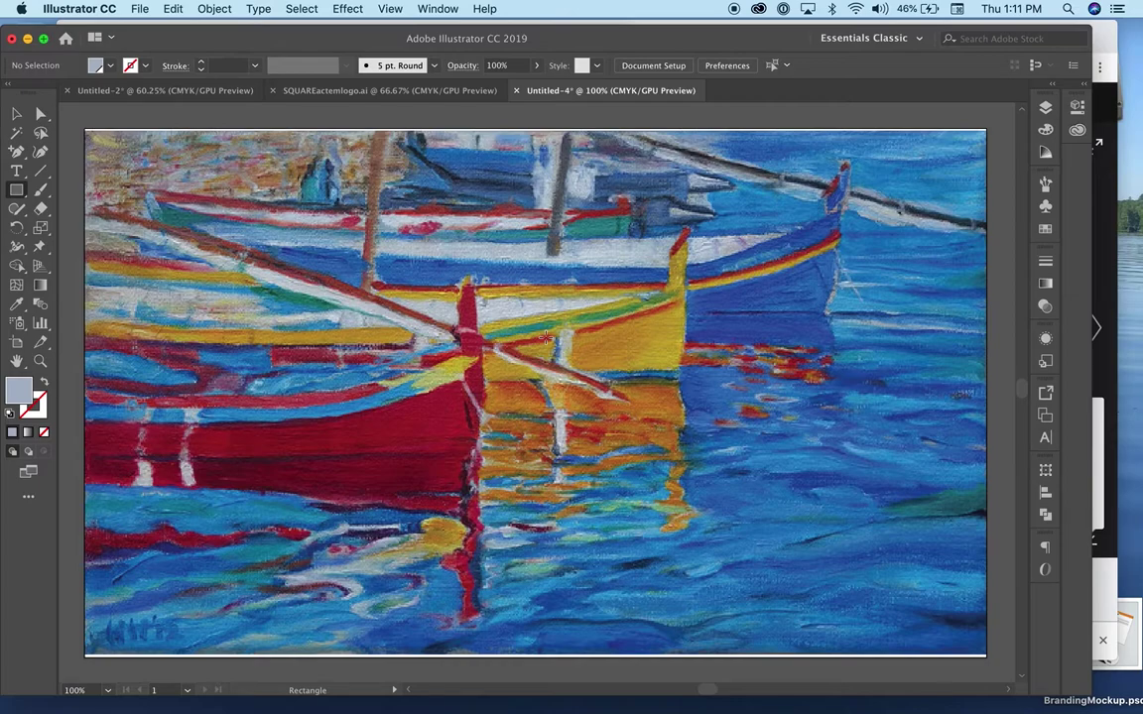
click(1048, 109)
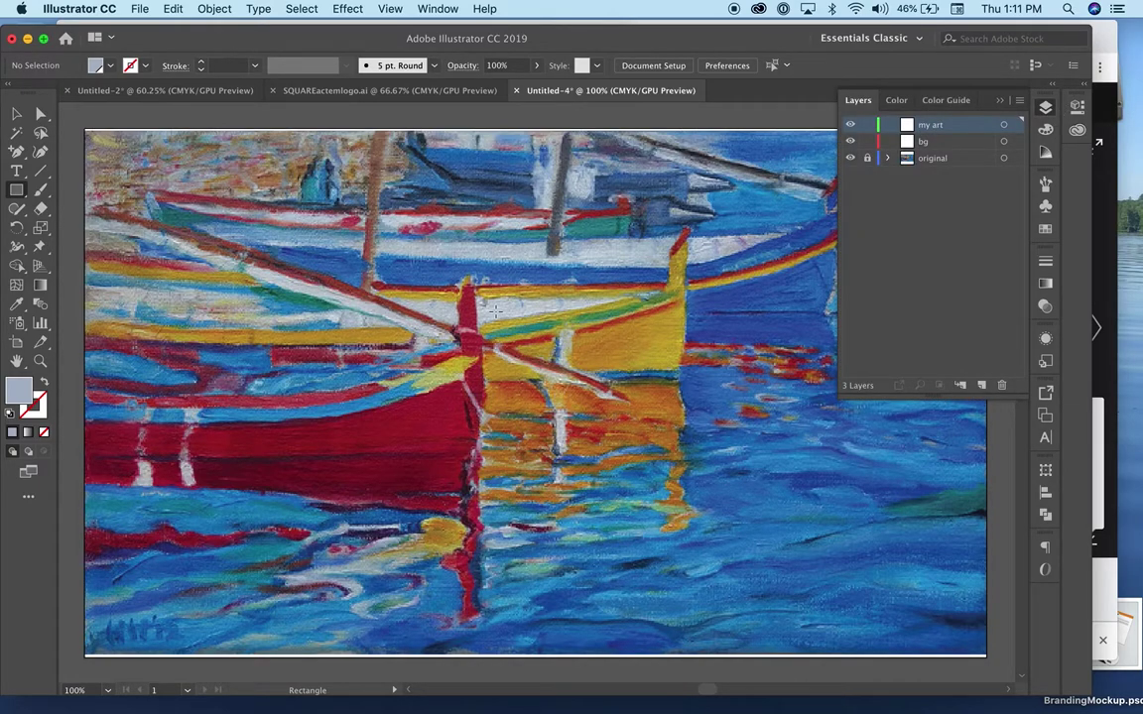
drag(485, 315, 680, 369)
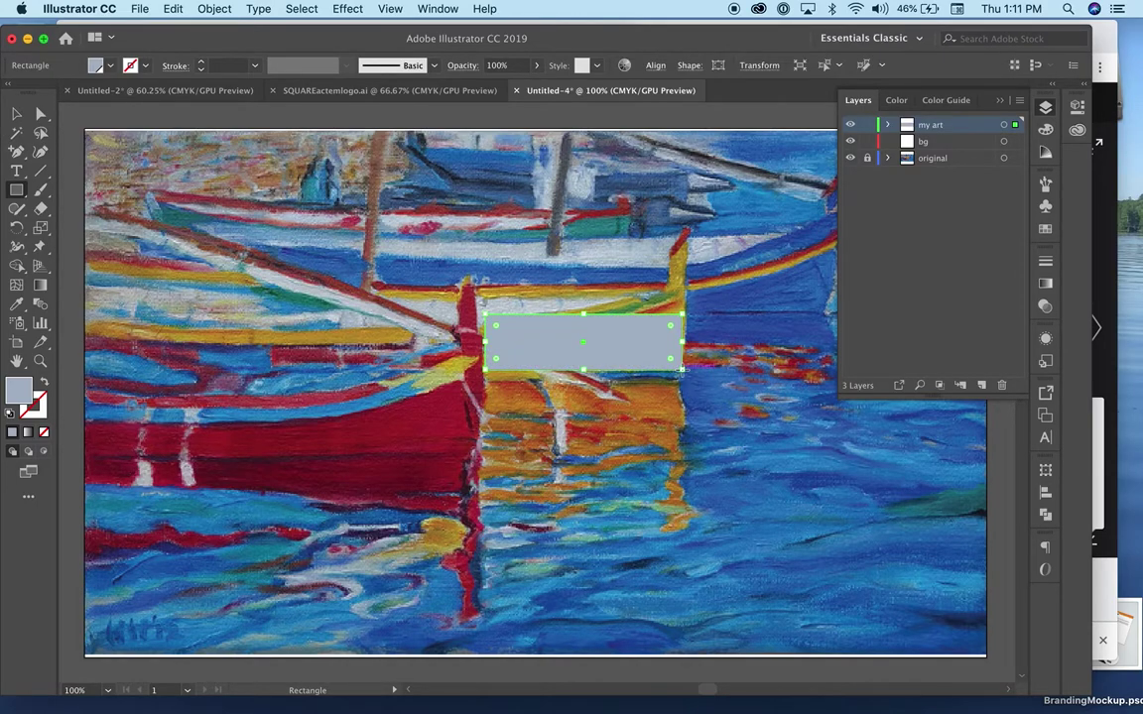
click(1048, 233)
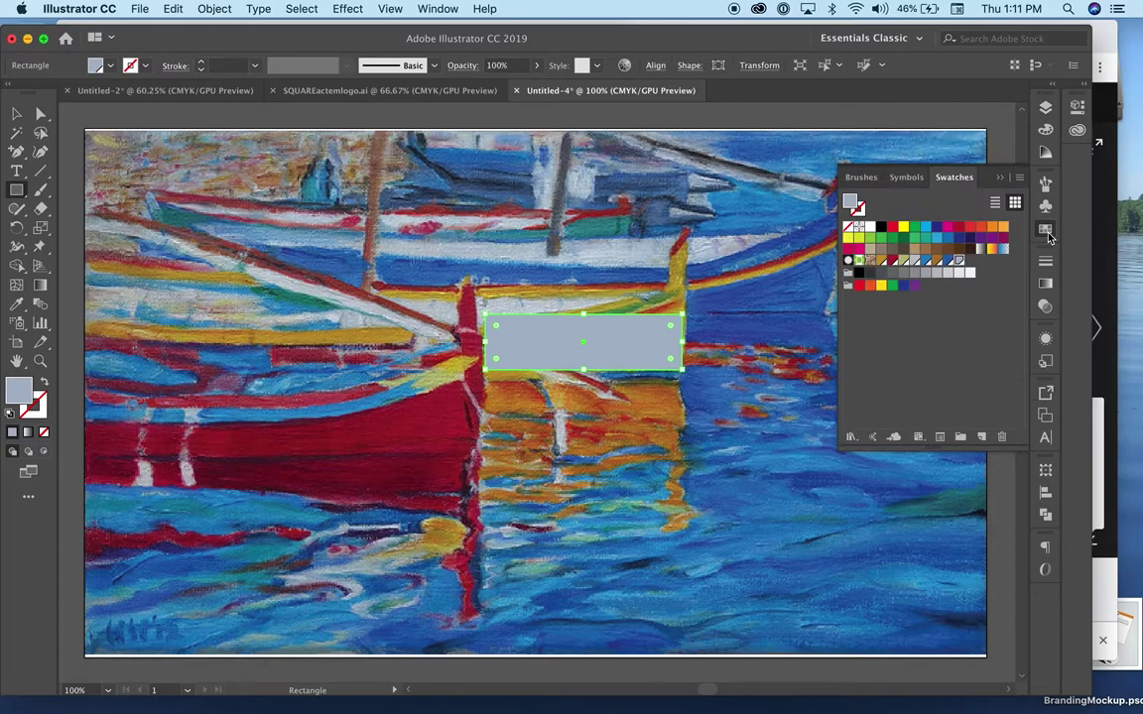
click(882, 261)
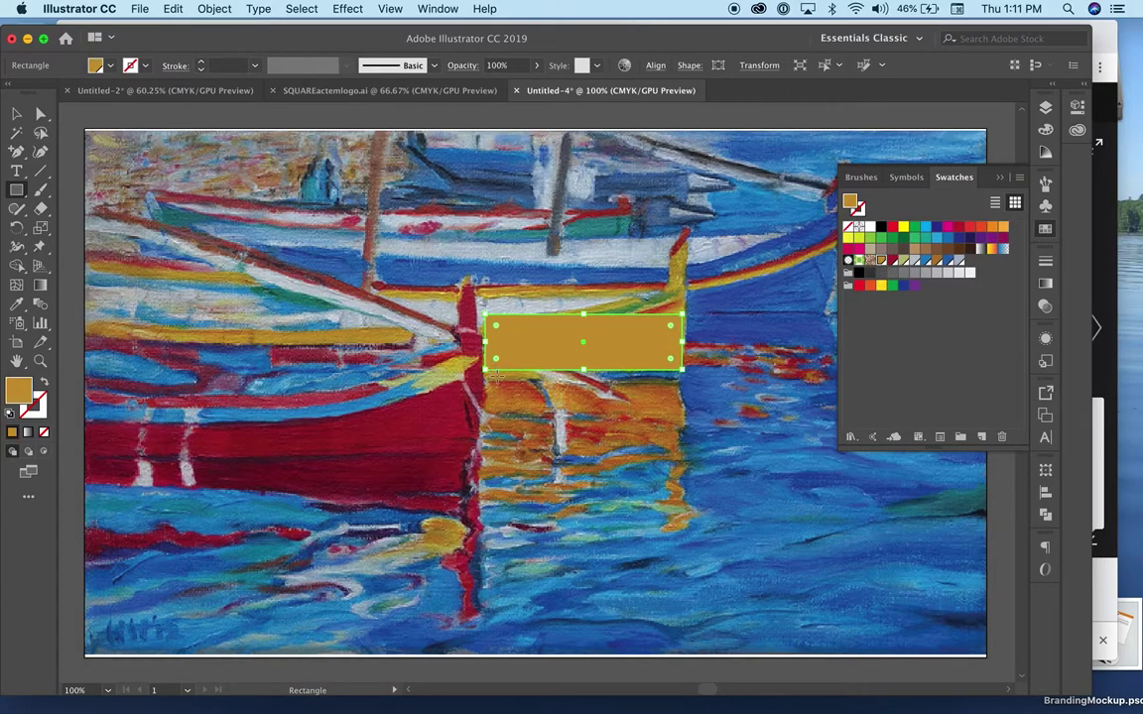
Step: Draw a series of golden-yellow rectangles over the yellow boat's orange reflection, from a wide block below the hull to small pieces in the ripples
mouse_move(487, 380)
mouse_down()
mouse_move(655, 375)
mouse_move(703, 409)
mouse_move(682, 421)
mouse_up()
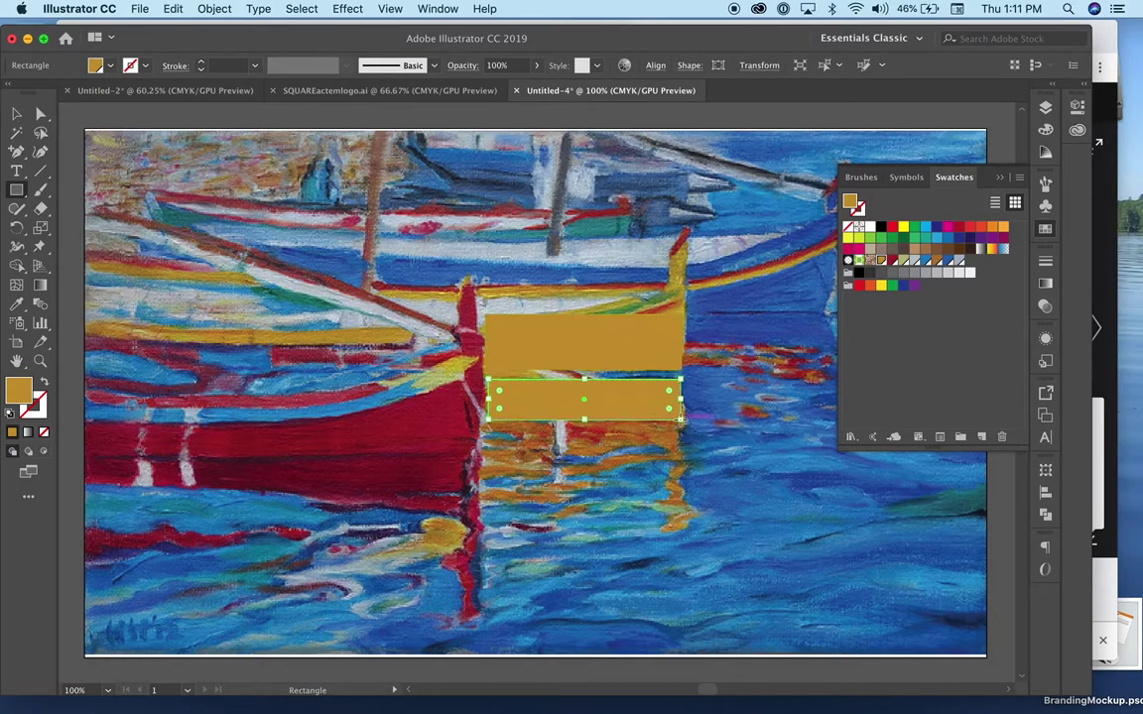
mouse_move(486, 427)
mouse_down()
mouse_move(561, 421)
mouse_move(556, 442)
mouse_move(681, 439)
mouse_up()
drag(575, 461, 670, 473)
drag(490, 462, 552, 470)
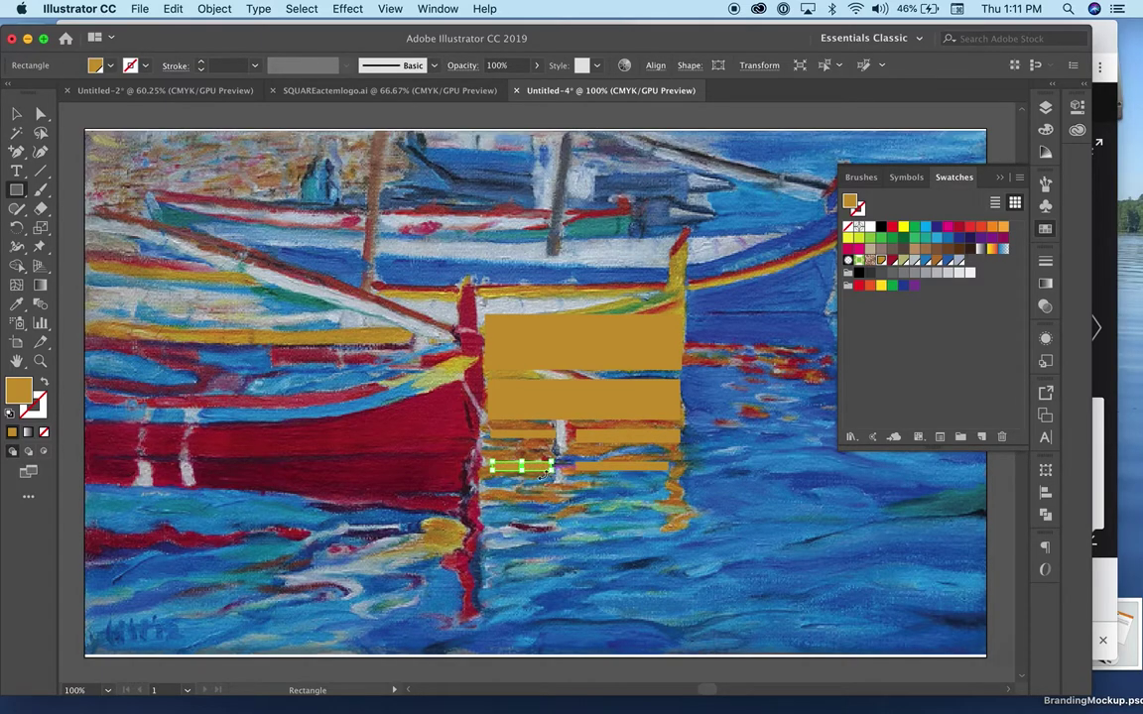
drag(484, 486, 563, 499)
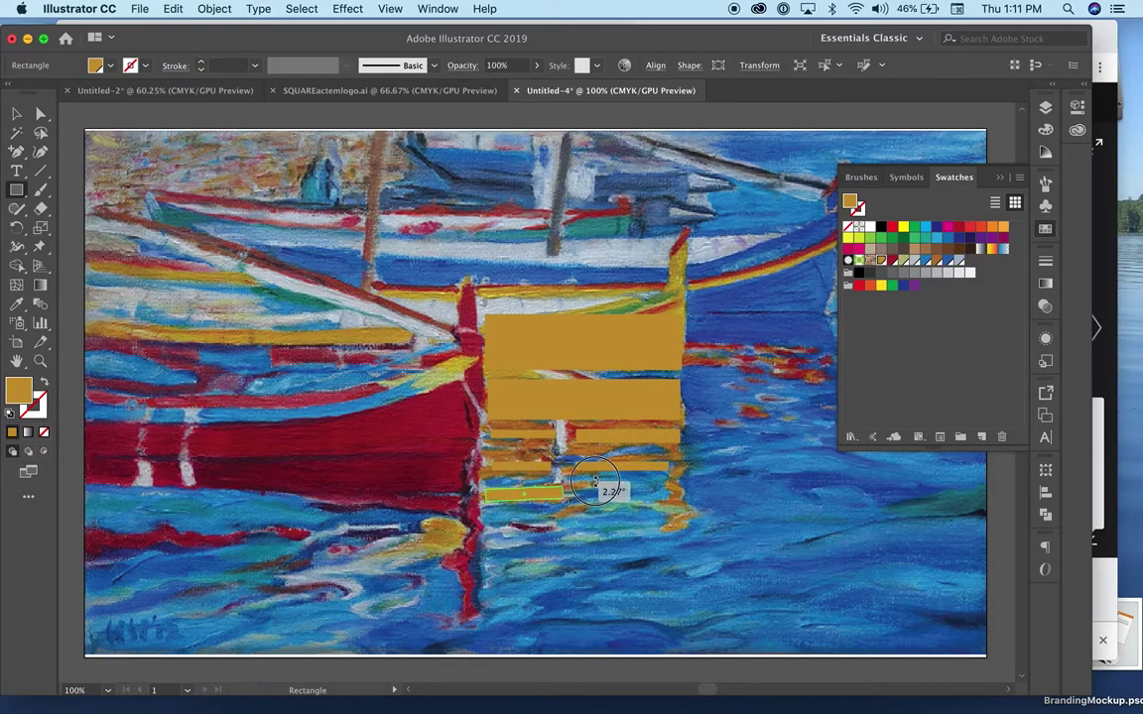
click(565, 477)
drag(566, 476, 684, 516)
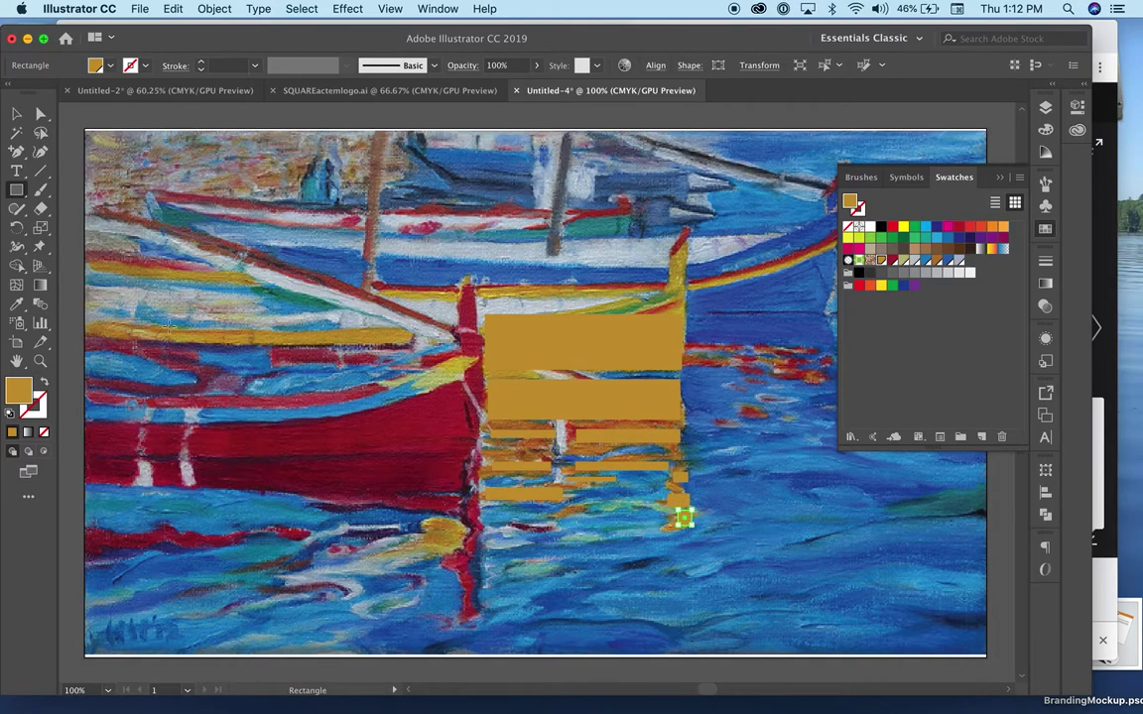
Step: Draw golden-yellow rectangles over the boats' yellow stripes, rails and bow post, plus a thin slanted one along the blue boat's yellow trim
drag(400, 336, 414, 339)
mouse_move(381, 282)
mouse_down()
mouse_move(678, 305)
mouse_move(727, 287)
mouse_move(678, 288)
mouse_move(683, 260)
mouse_move(686, 293)
mouse_up()
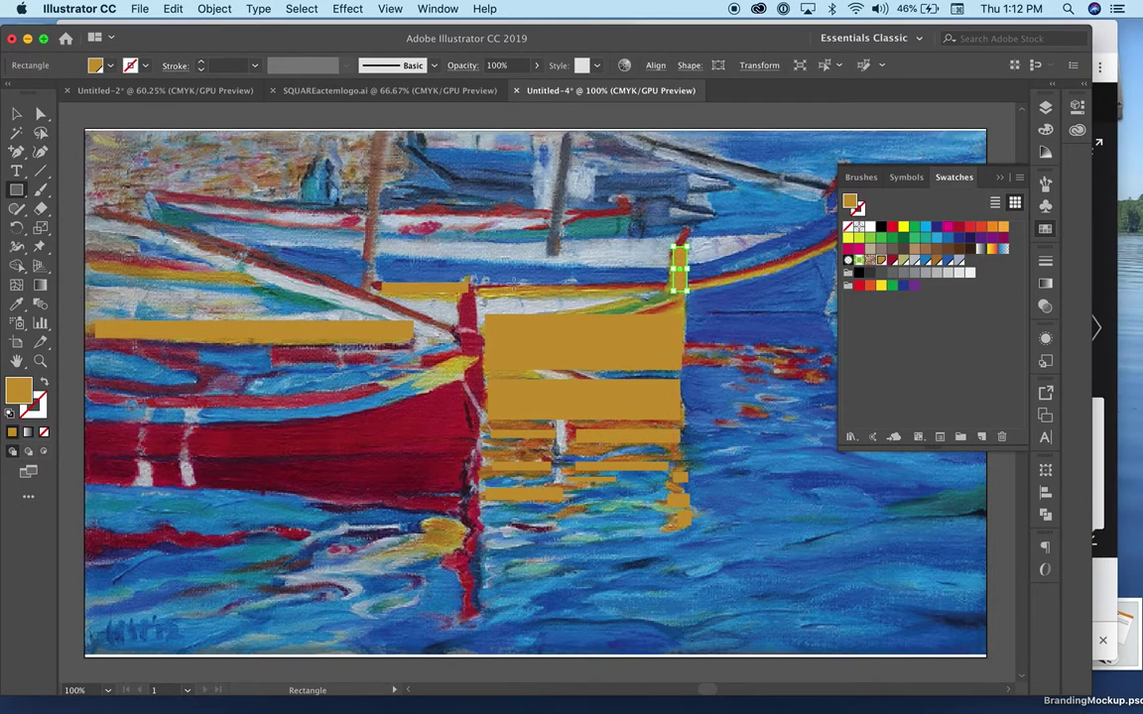
drag(486, 286, 656, 292)
drag(85, 260, 254, 281)
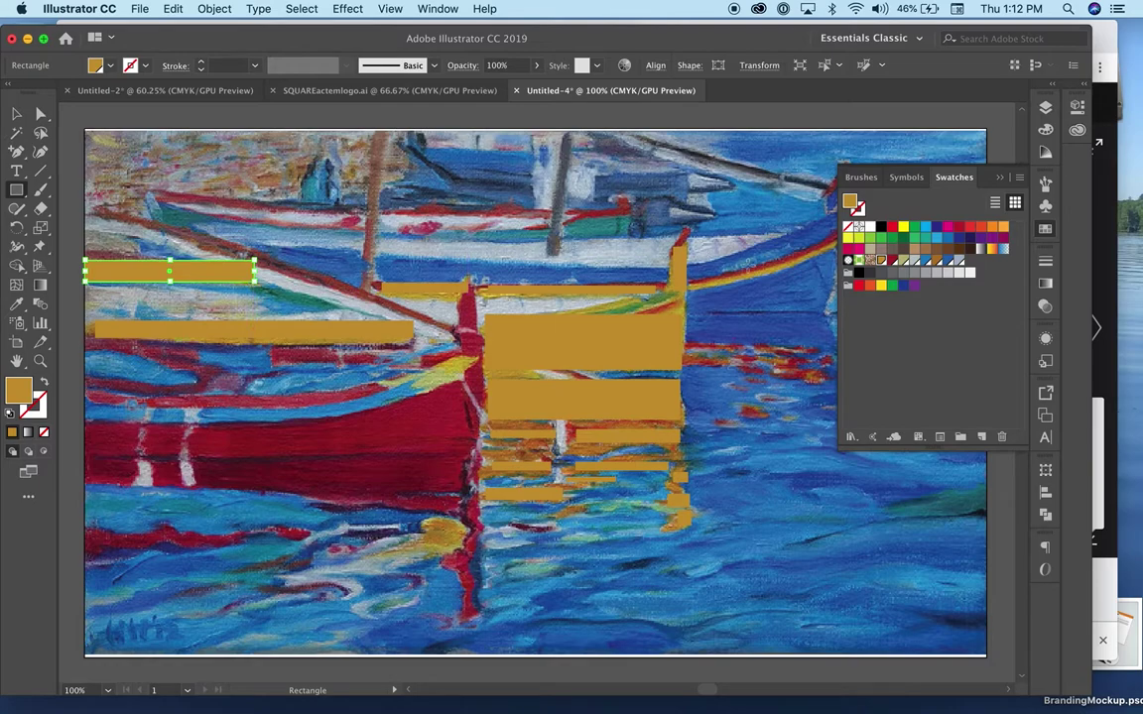
scroll(746, 263, right, 5)
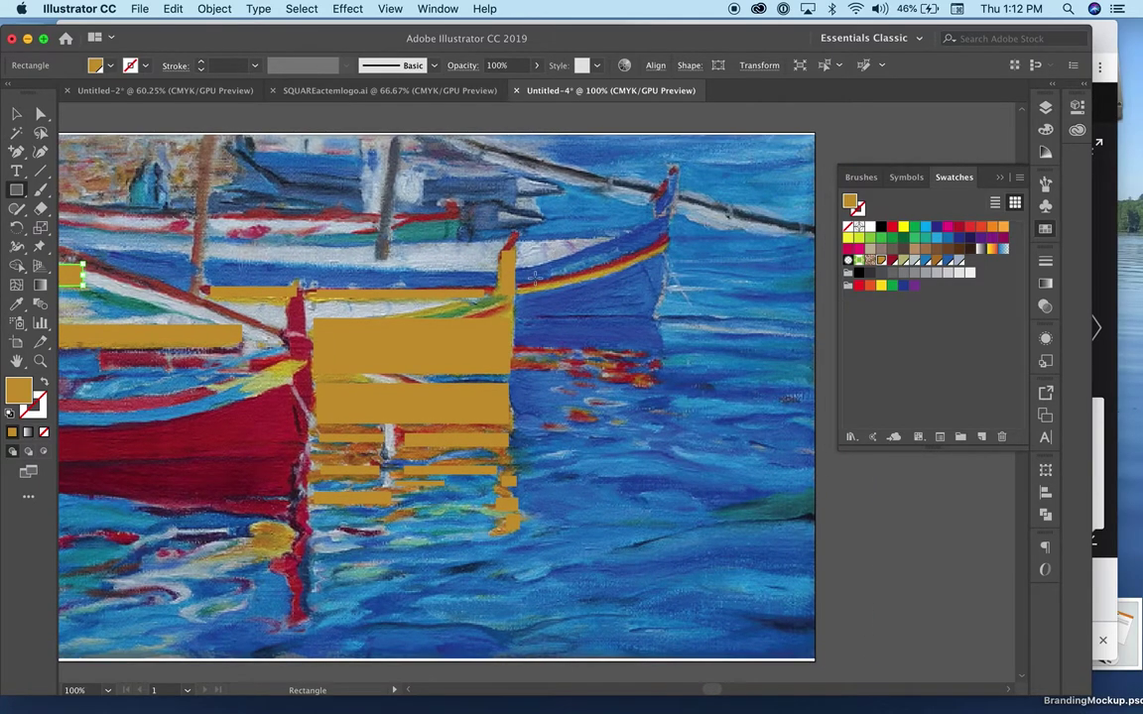
drag(526, 281, 673, 254)
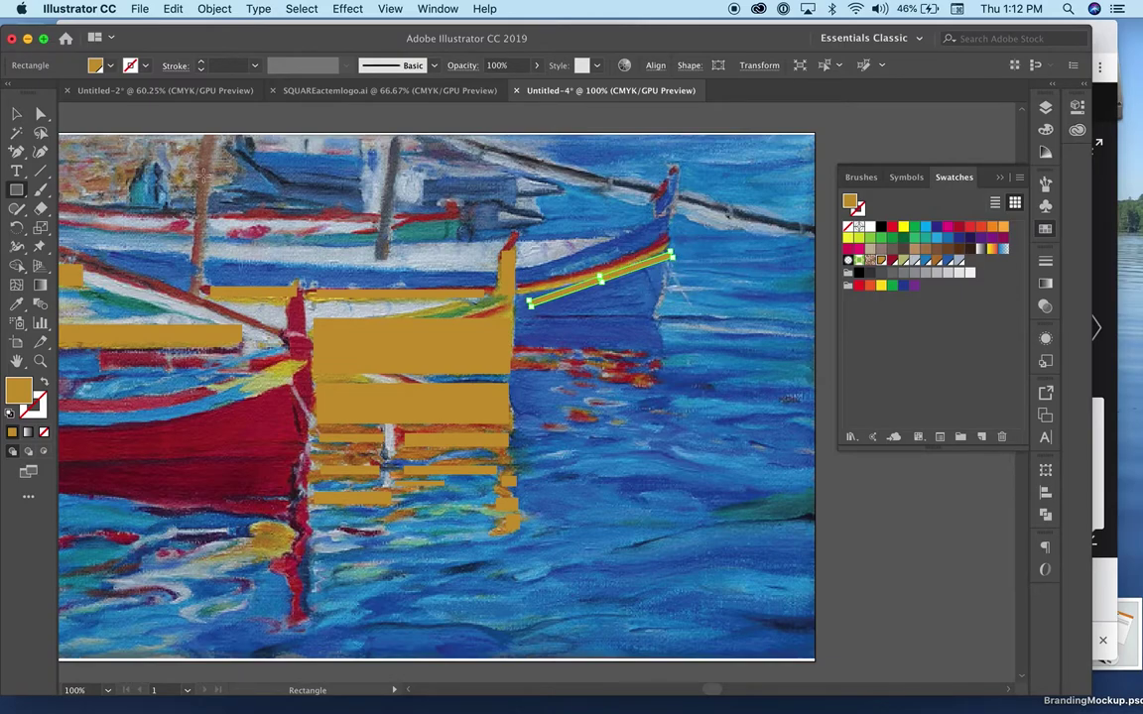
Step: Move the slanted golden-yellow strip up onto the blue boat's trim, then duplicate it just above and fill the copy with the sampled crimson swatch
click(16, 115)
drag(637, 273, 630, 260)
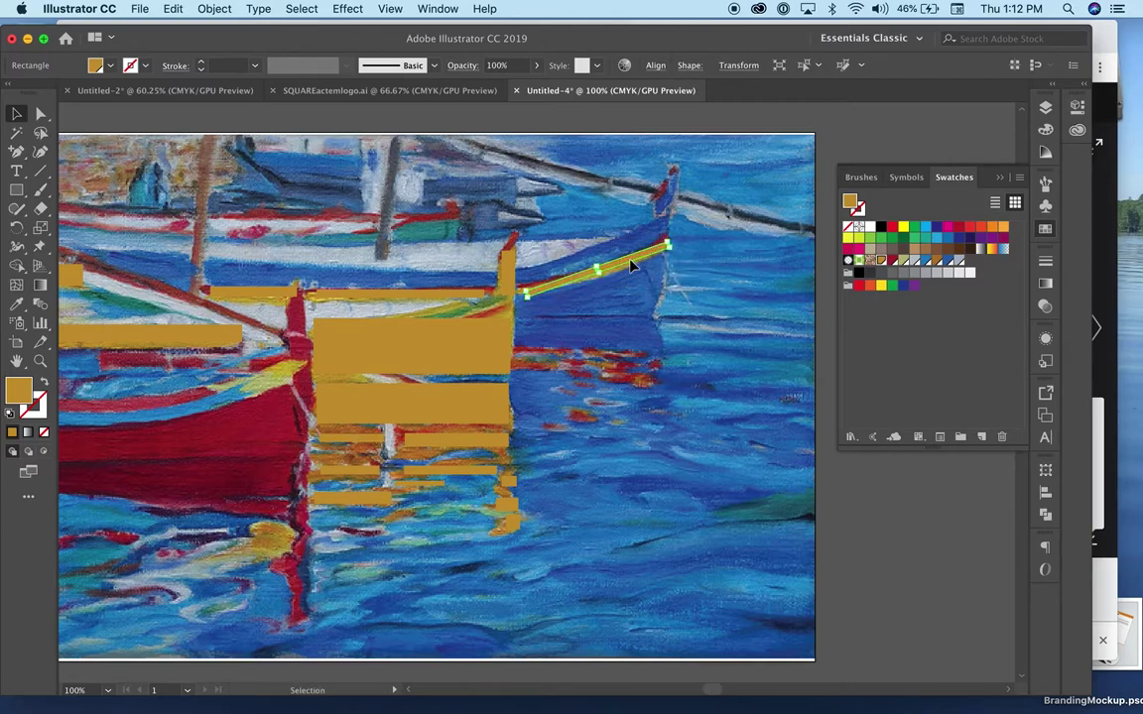
click(578, 283)
drag(577, 283, 569, 275)
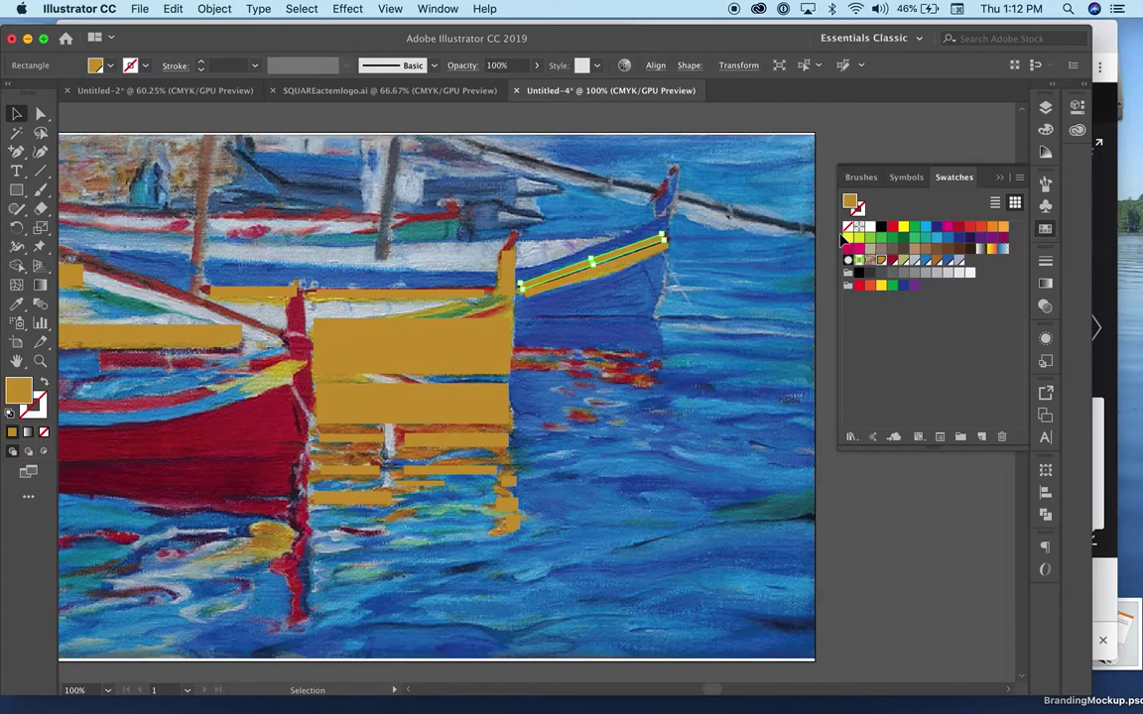
click(890, 259)
Step: Draw a series of crimson rectangles over the red boat's hull, from long horizontal bands to shorter blocks near the bow and waterline
scroll(451, 377, left, 10)
scroll(452, 377, left, 2)
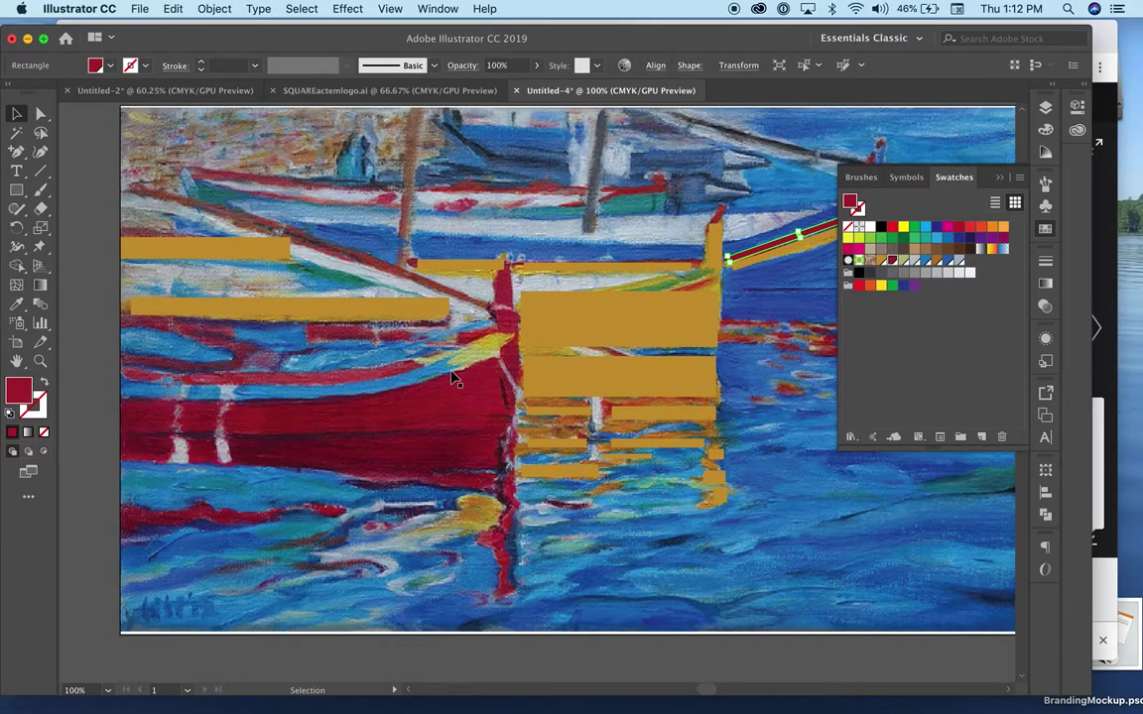
click(18, 191)
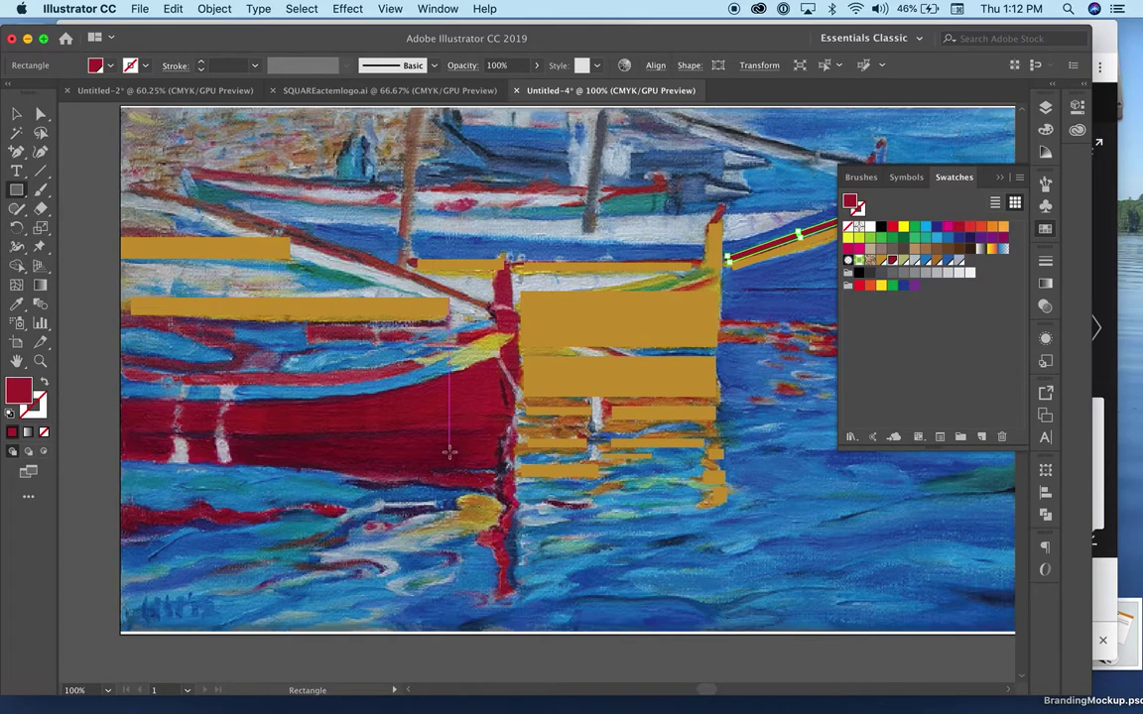
drag(513, 401, 112, 427)
drag(510, 492, 342, 464)
mouse_move(508, 463)
mouse_down()
mouse_move(365, 452)
mouse_move(122, 465)
mouse_move(178, 437)
mouse_move(402, 448)
mouse_move(148, 443)
mouse_move(500, 449)
mouse_up()
drag(433, 368, 531, 395)
Step: On the "bg" layer, draw a rectangle covering the whole painting and fill it with the sampled medium-blue swatch
click(1047, 112)
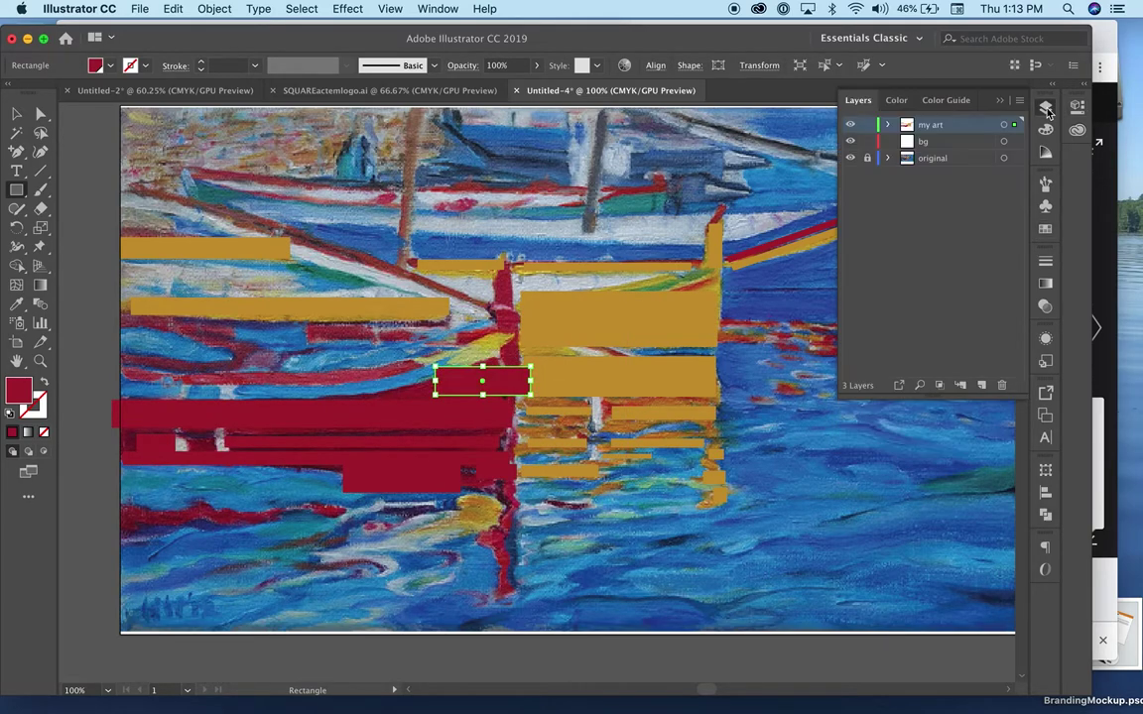
click(960, 147)
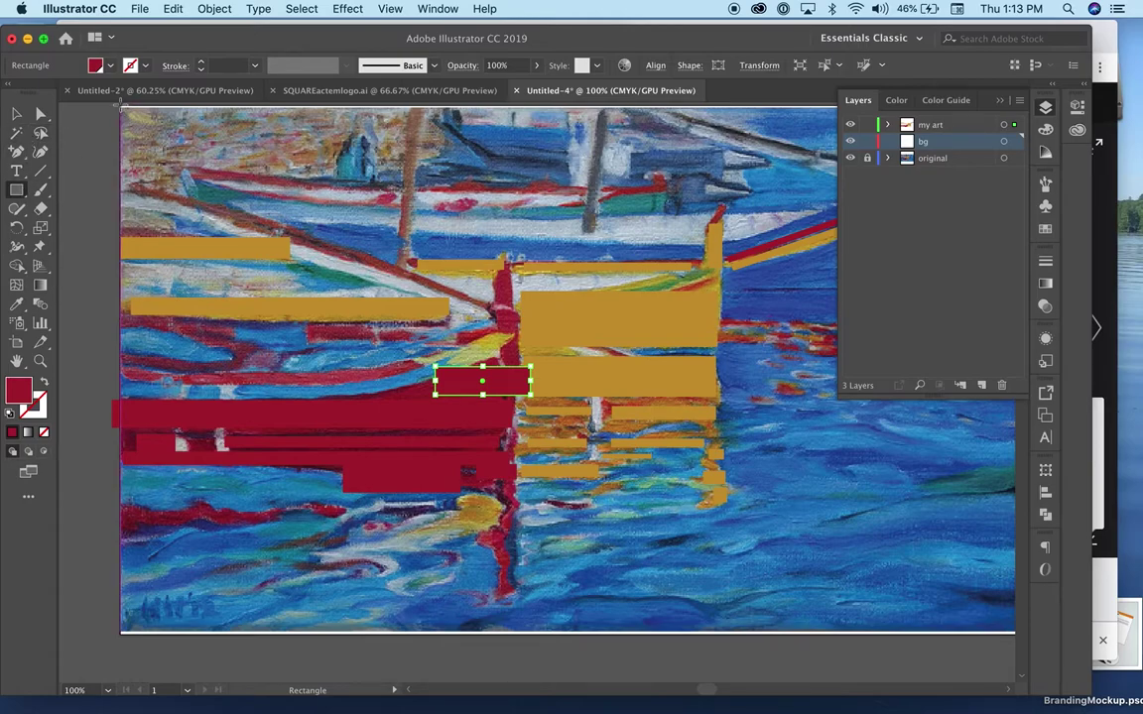
drag(120, 108, 830, 633)
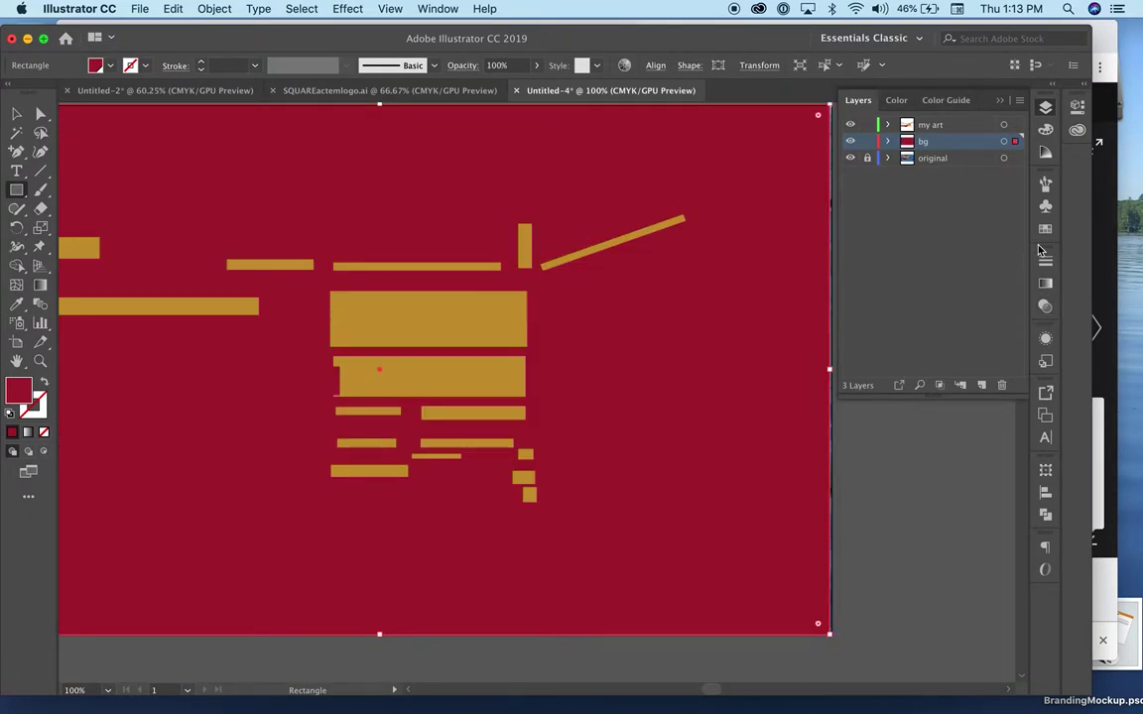
click(1047, 230)
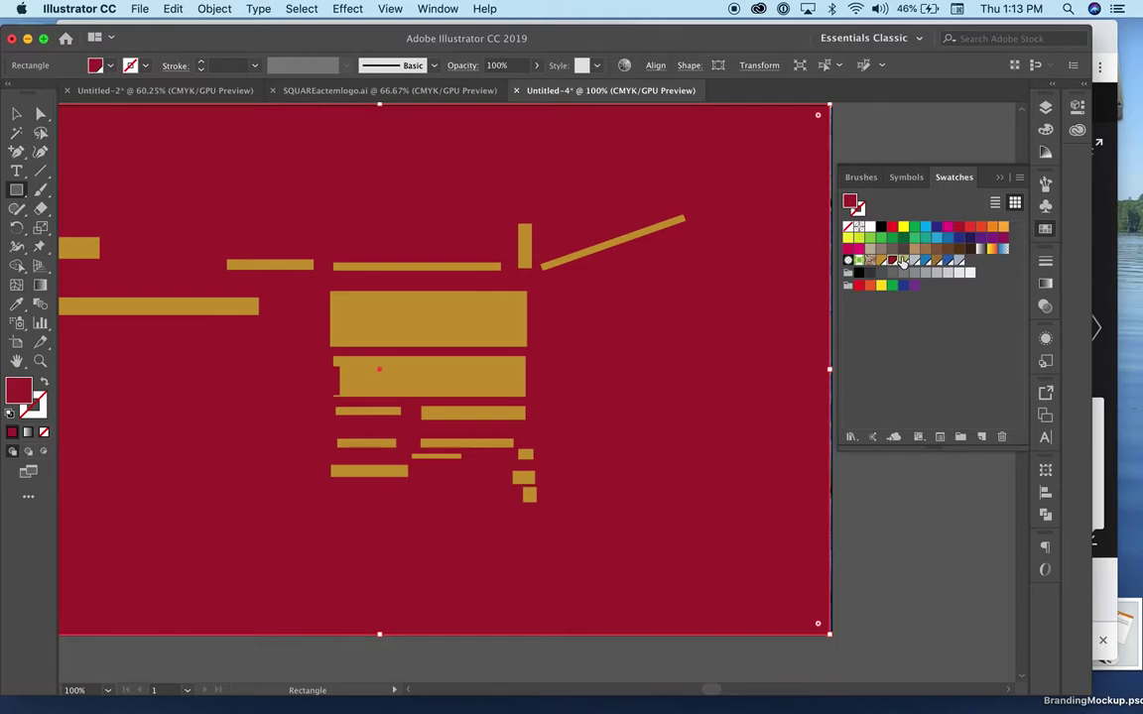
click(948, 261)
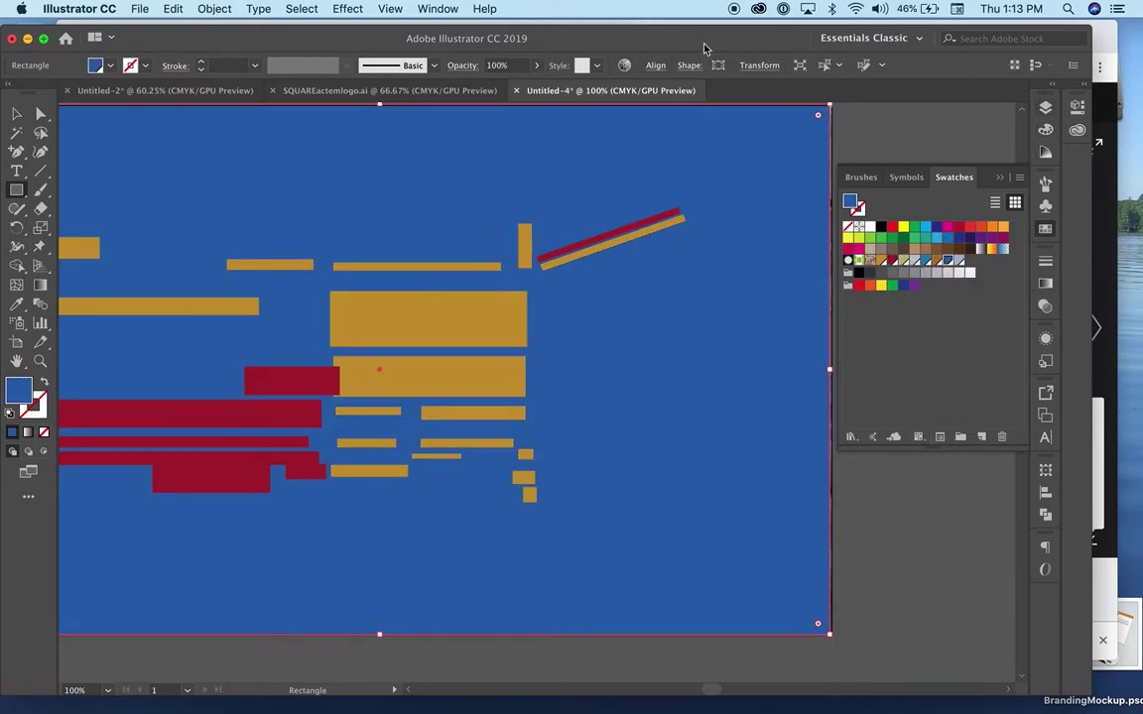
Step: Hide and reshow the "my art" layer and the "bg" layer in turn to compare the rectangles with the painting
scroll(523, 233, left, 5)
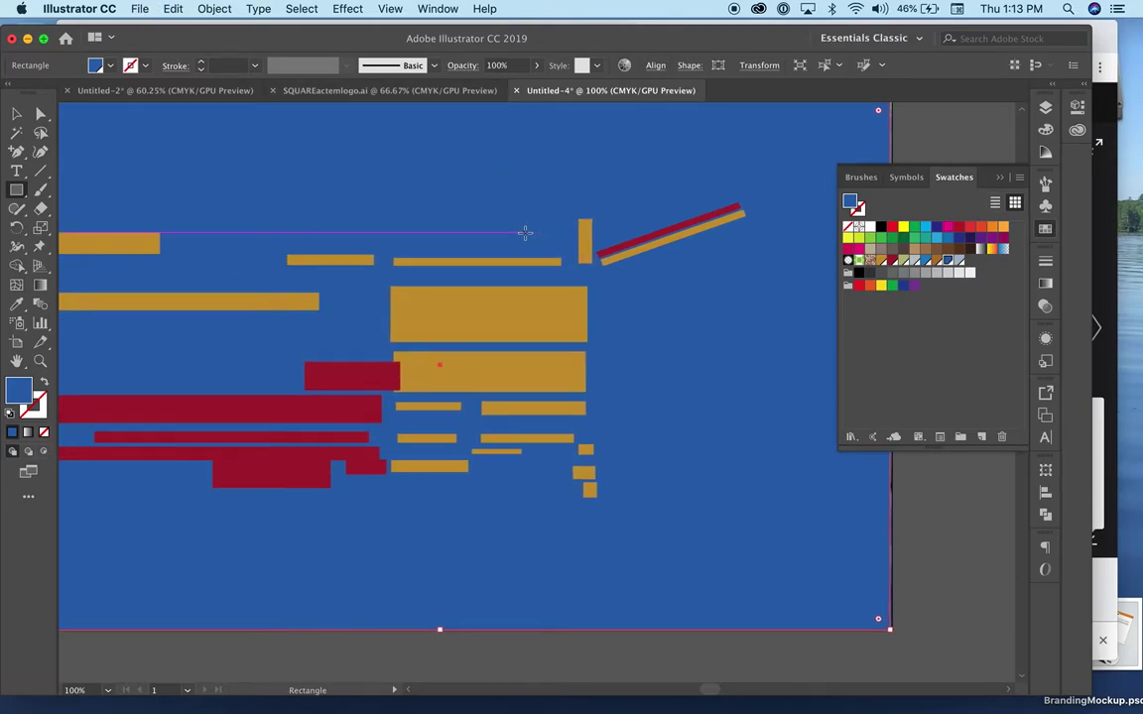
click(1044, 106)
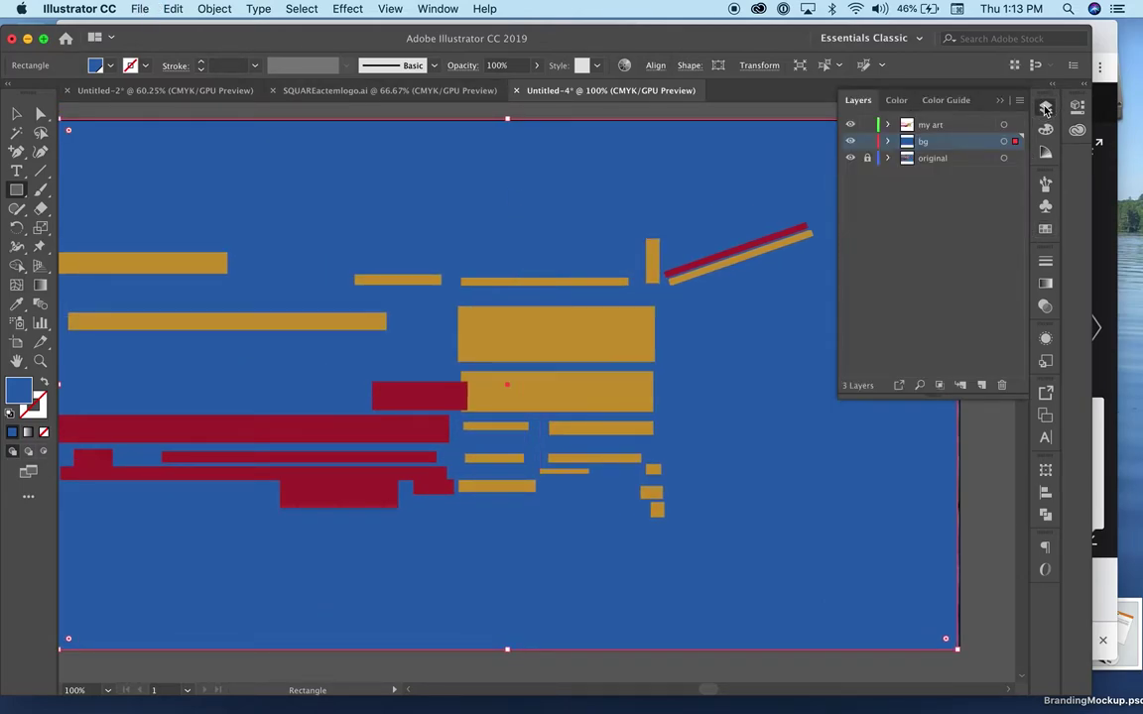
click(851, 126)
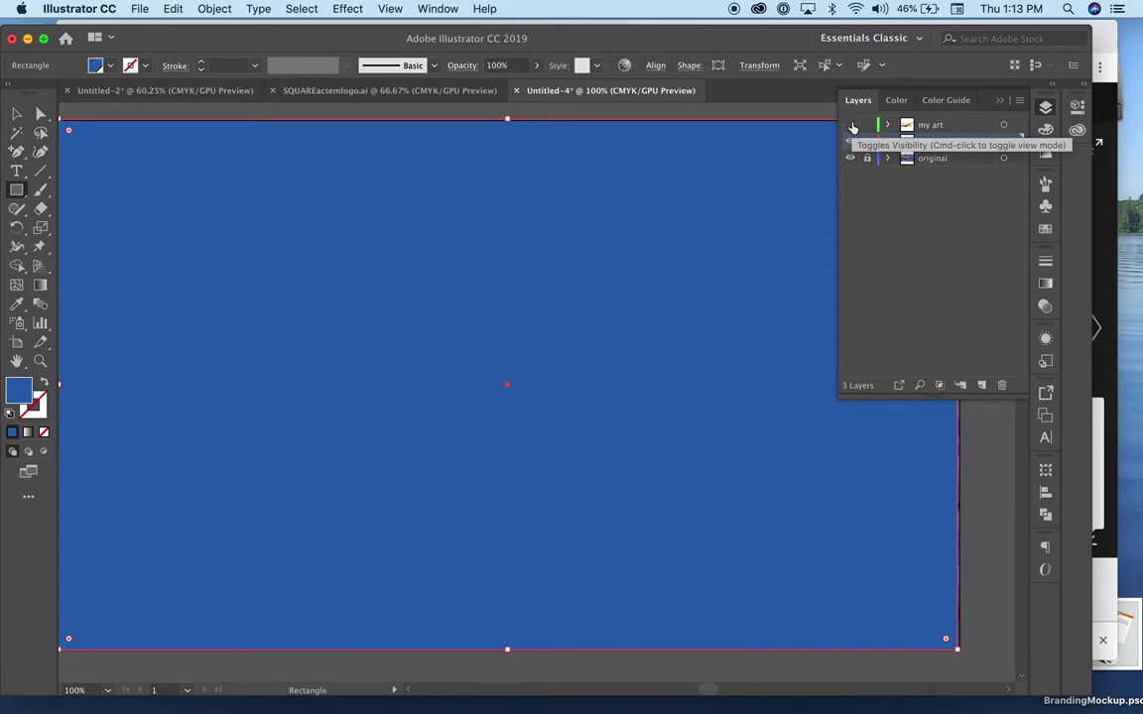
click(851, 126)
click(851, 142)
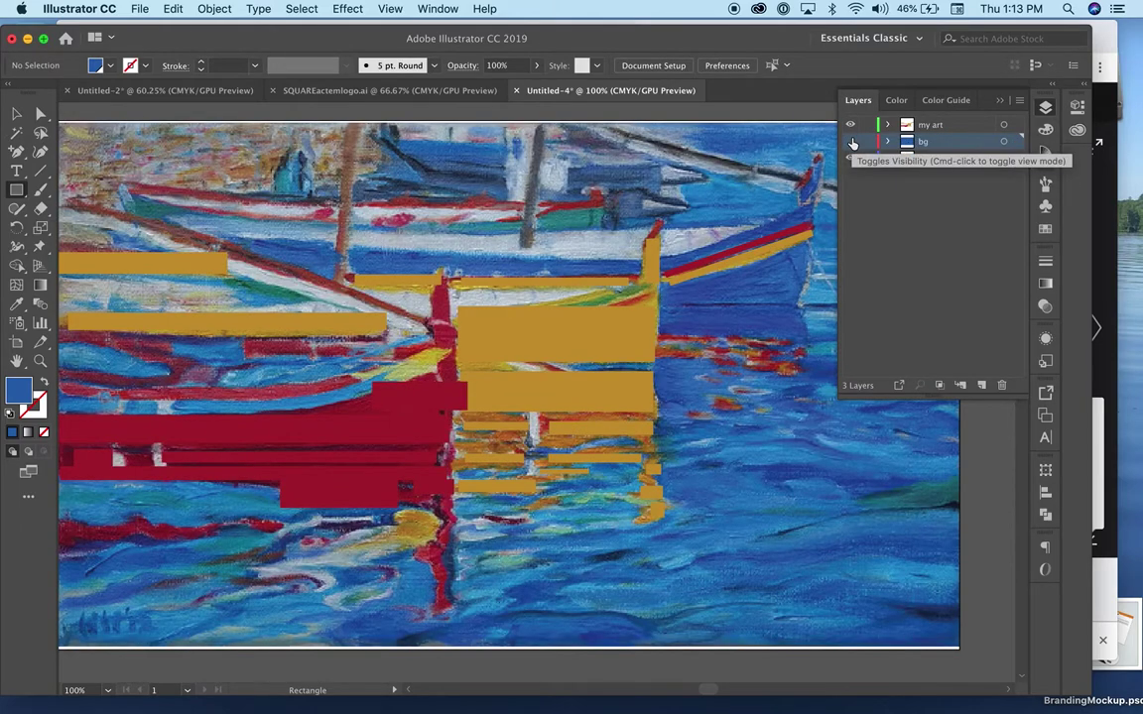
click(851, 141)
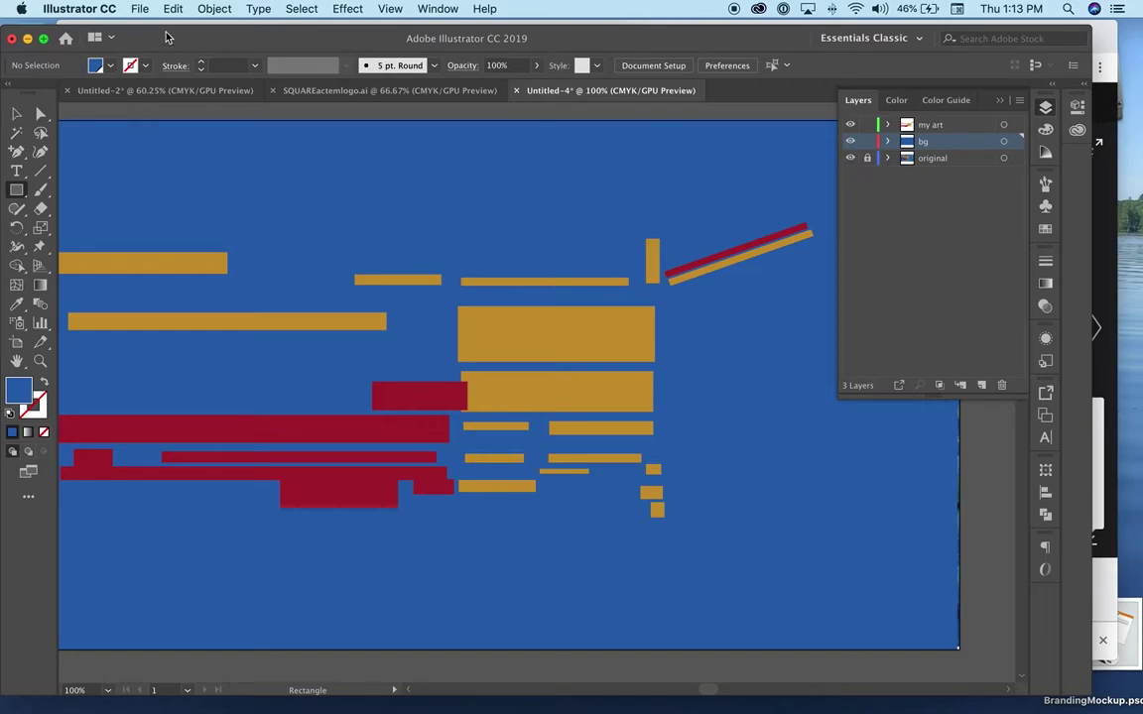
Step: Save the document in Downloads as an Adobe Illustrator file named with the artist's first name followed by "_fauvist2"
click(140, 9)
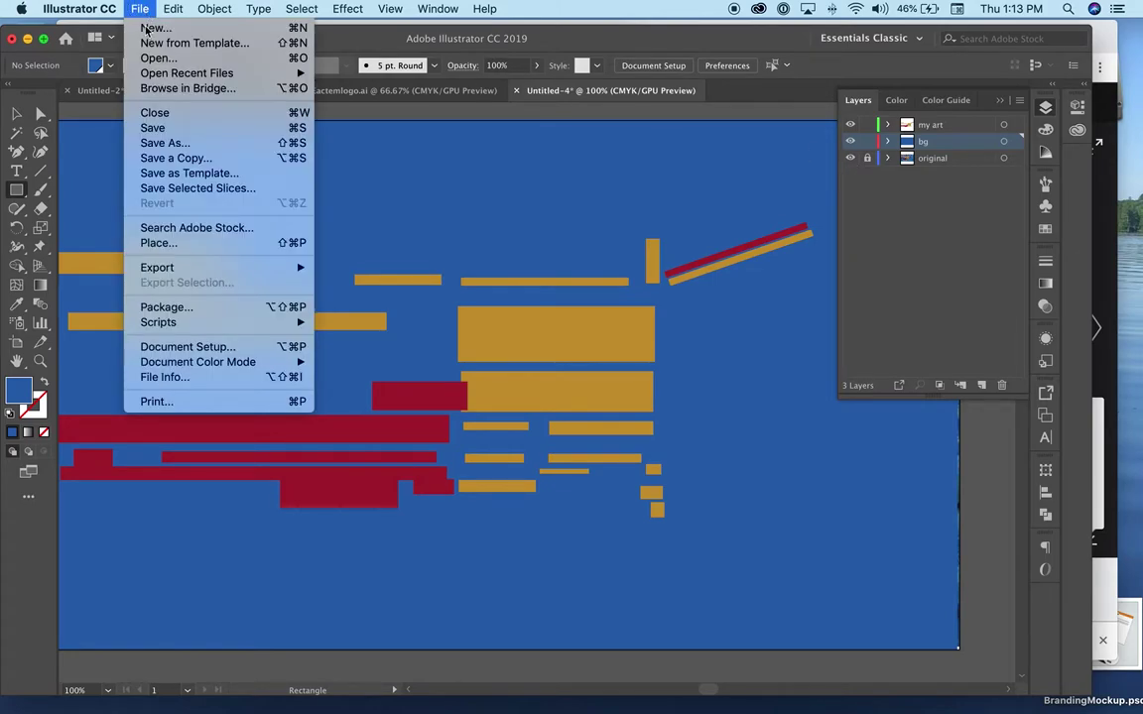
click(159, 144)
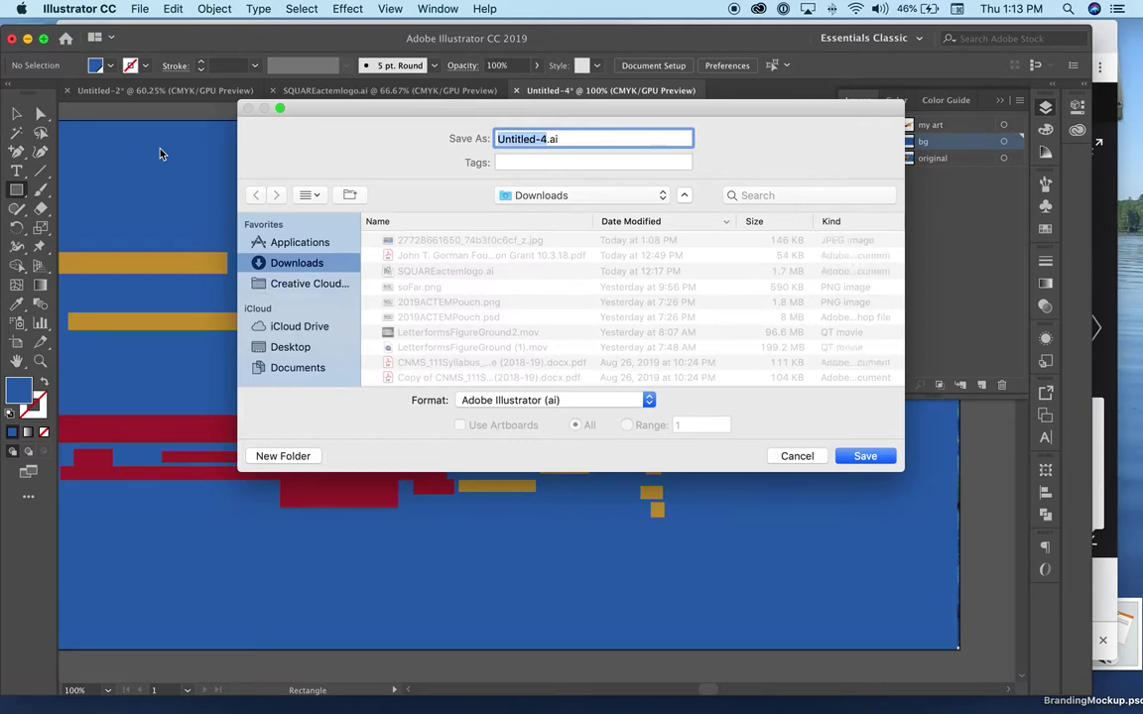
text(rachel_fauvist2)
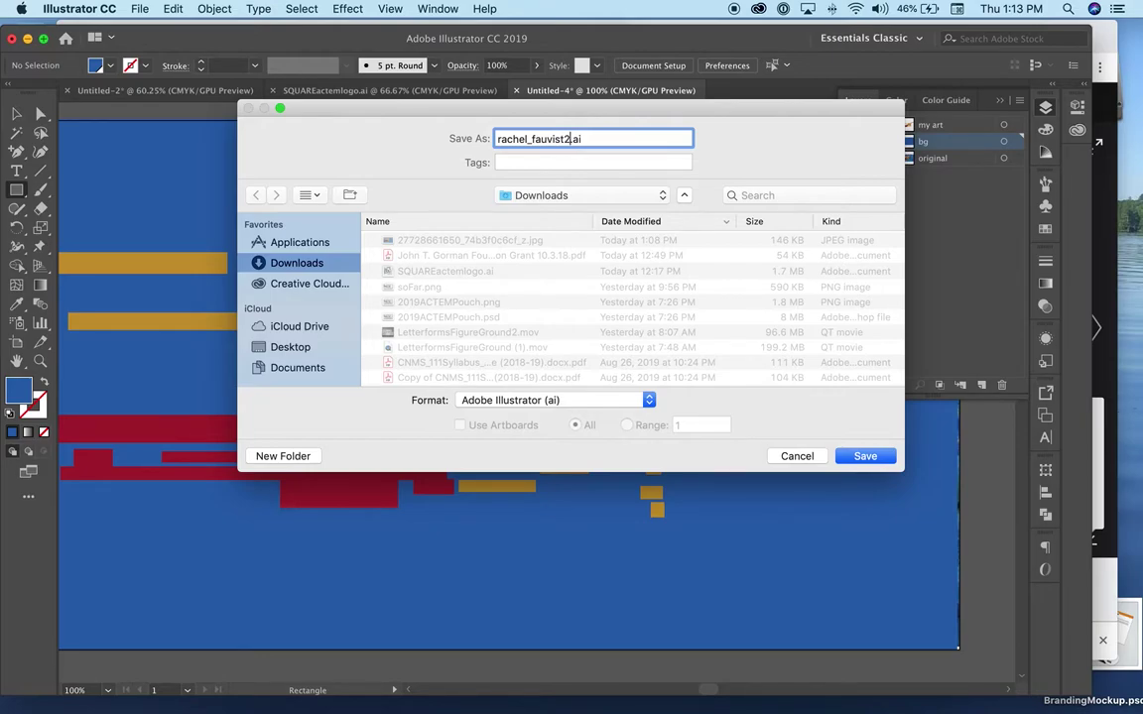
click(877, 458)
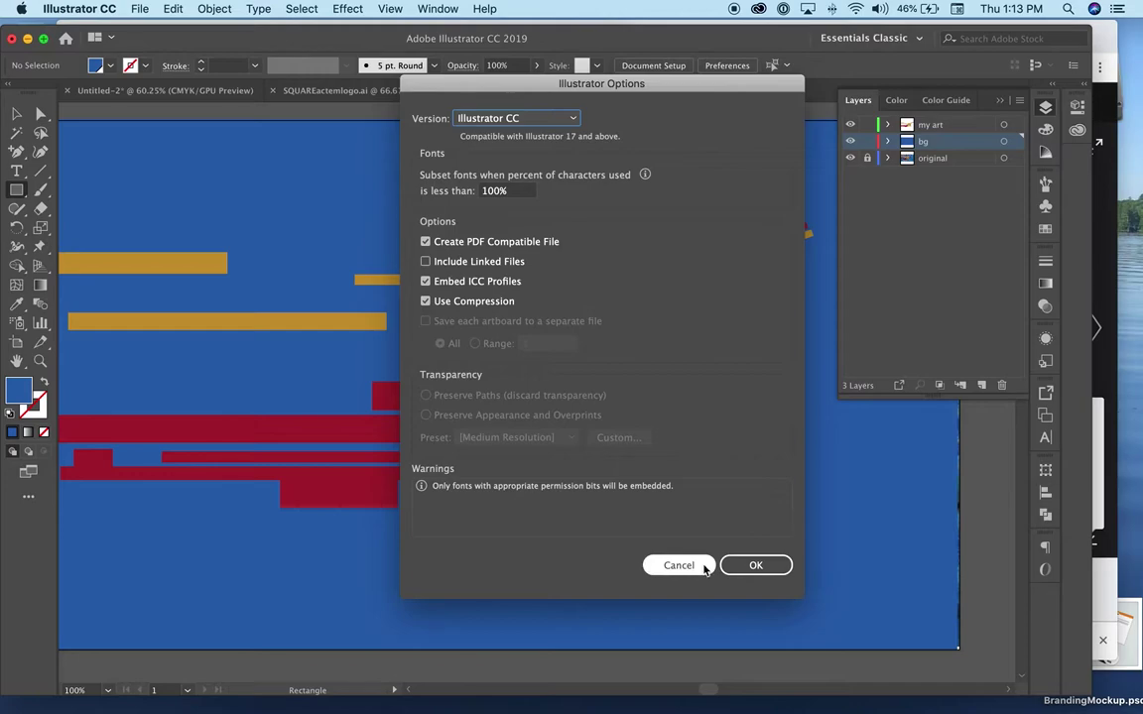
Step: Export the artwork to Downloads as a PNG under the same file name, at High (300 ppi) resolution with a transparent background
click(138, 10)
mouse_move(149, 267)
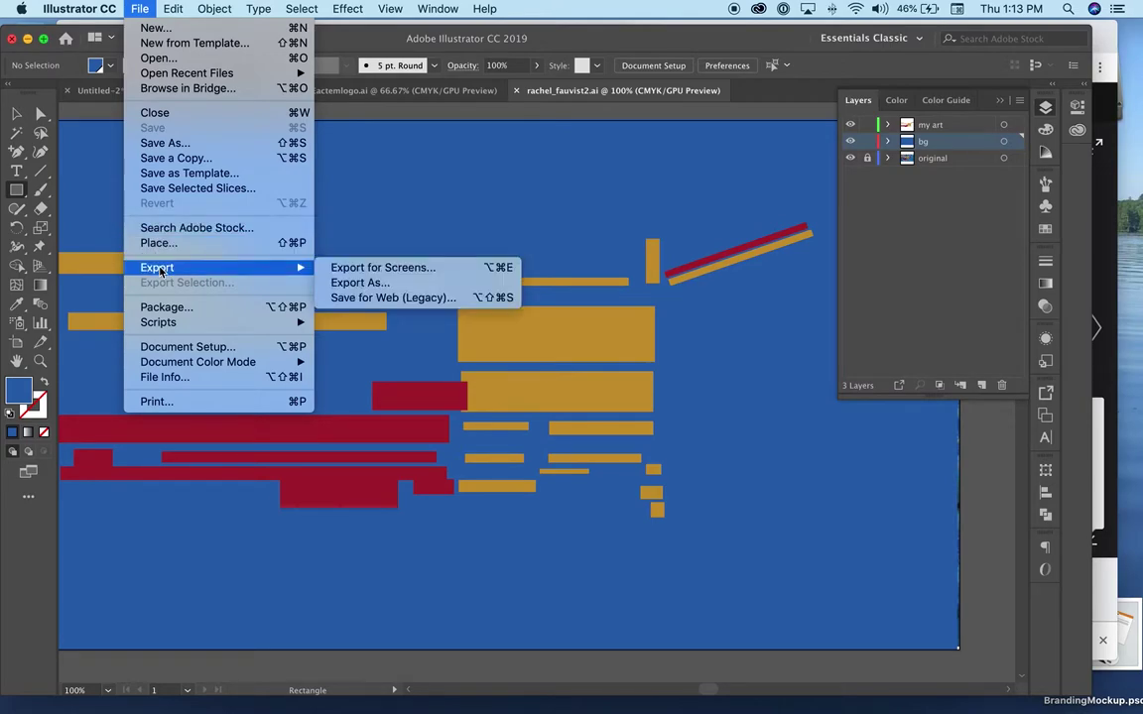
click(360, 285)
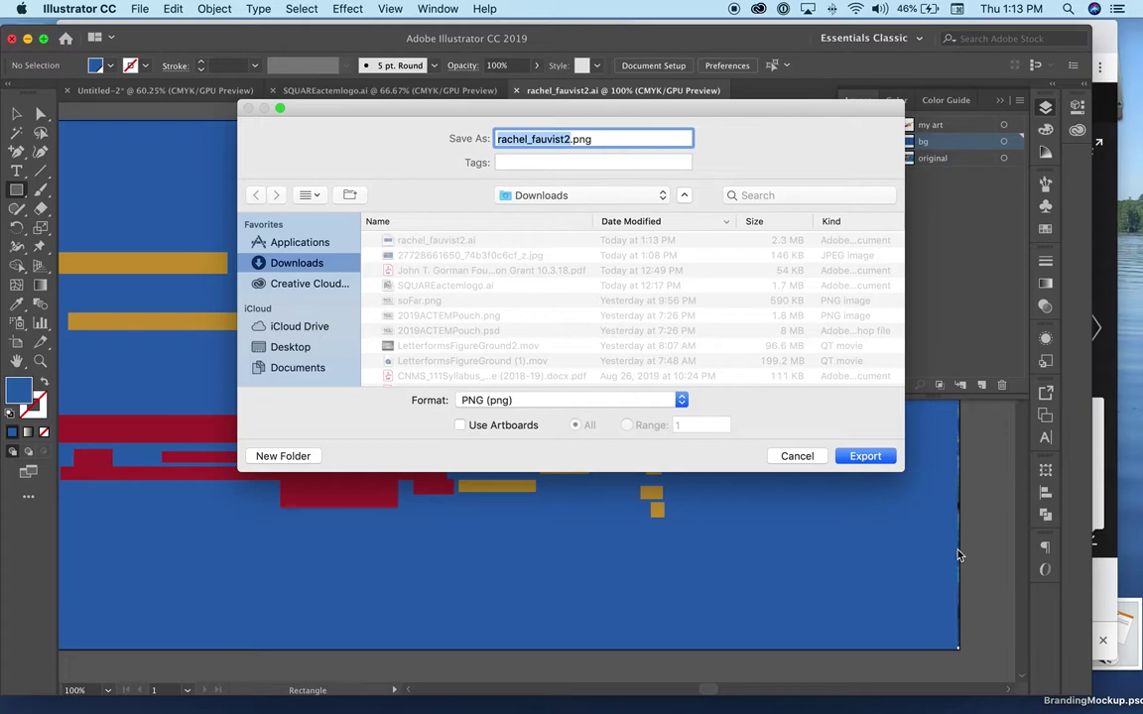
click(878, 462)
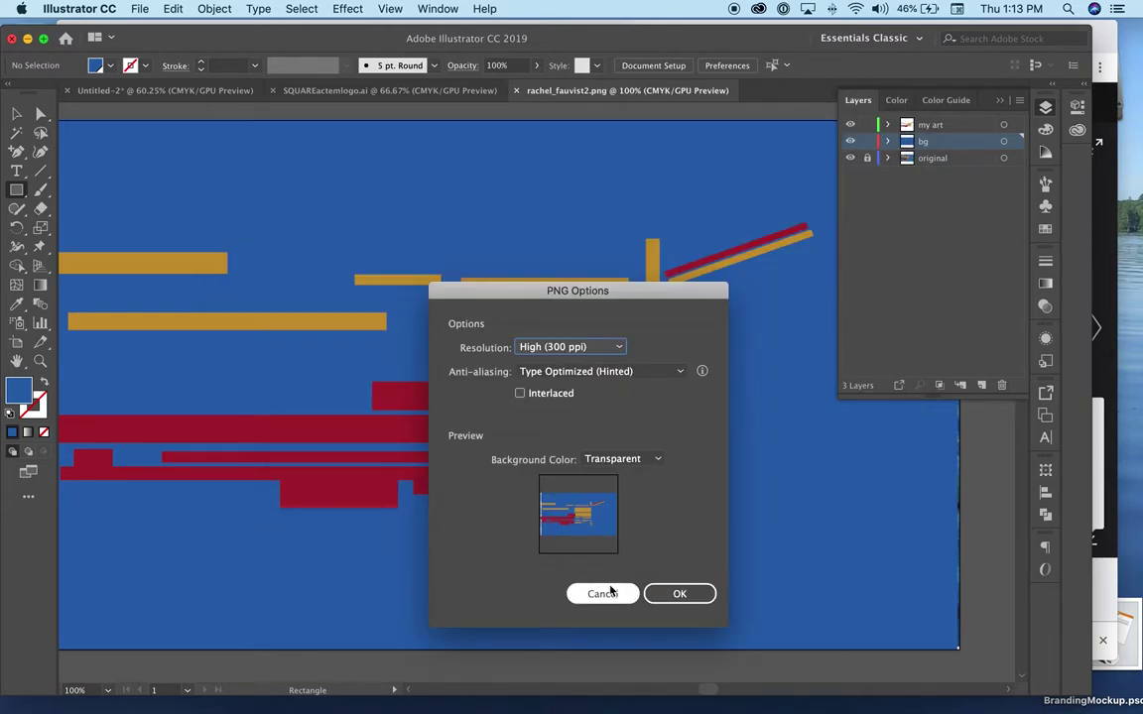
click(708, 601)
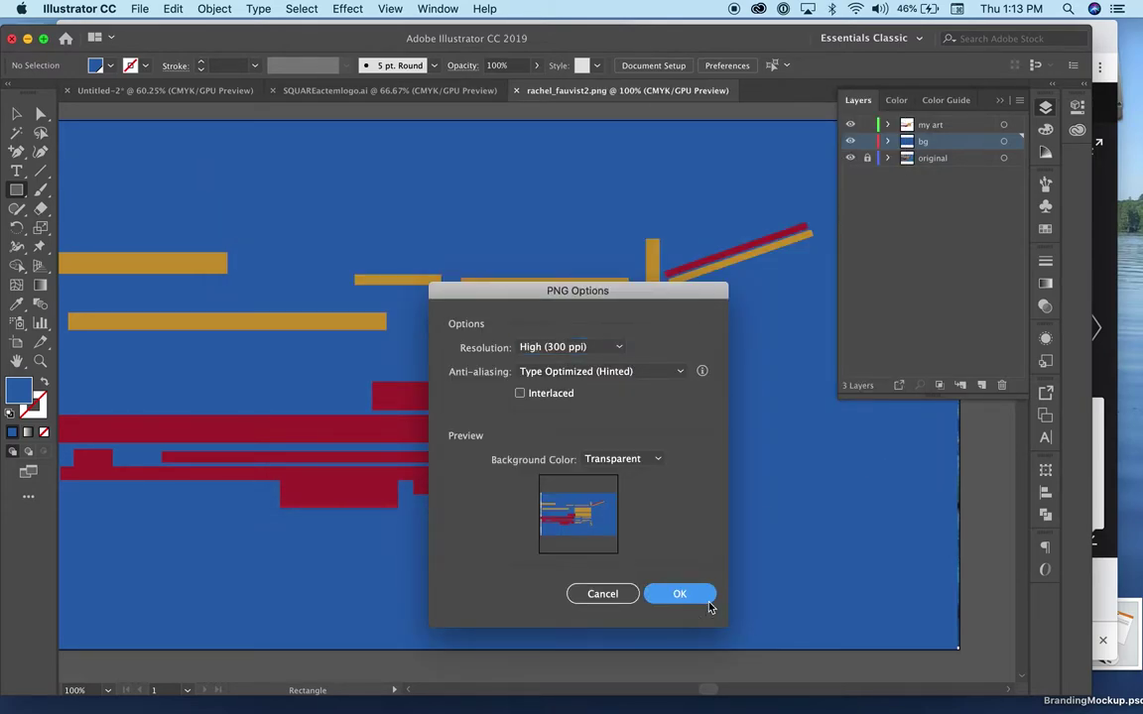